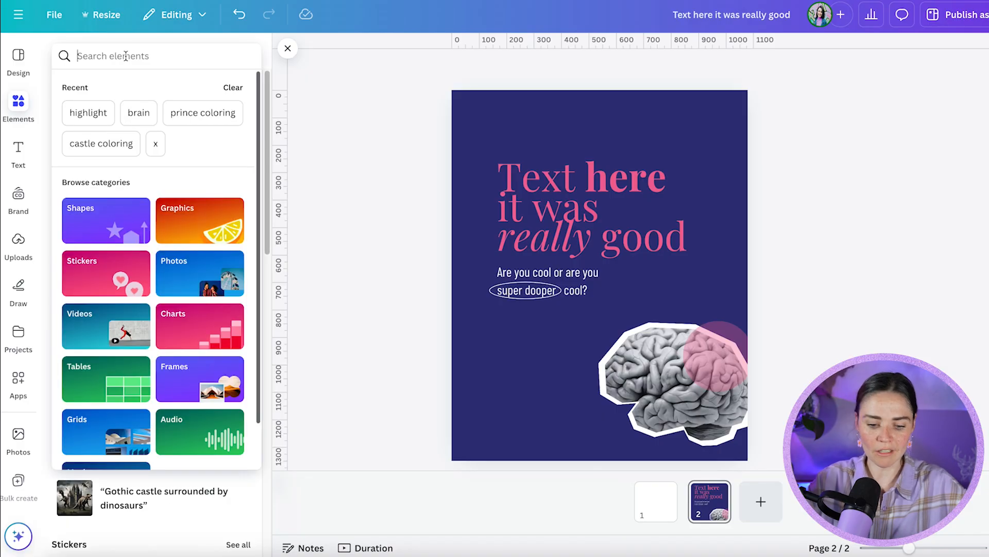
{"action": "type", "text": "brain"}
Add a pink brain photo from the 'brain' photo search and move it lower on the poster.
{"action": "key", "text": "Return"}
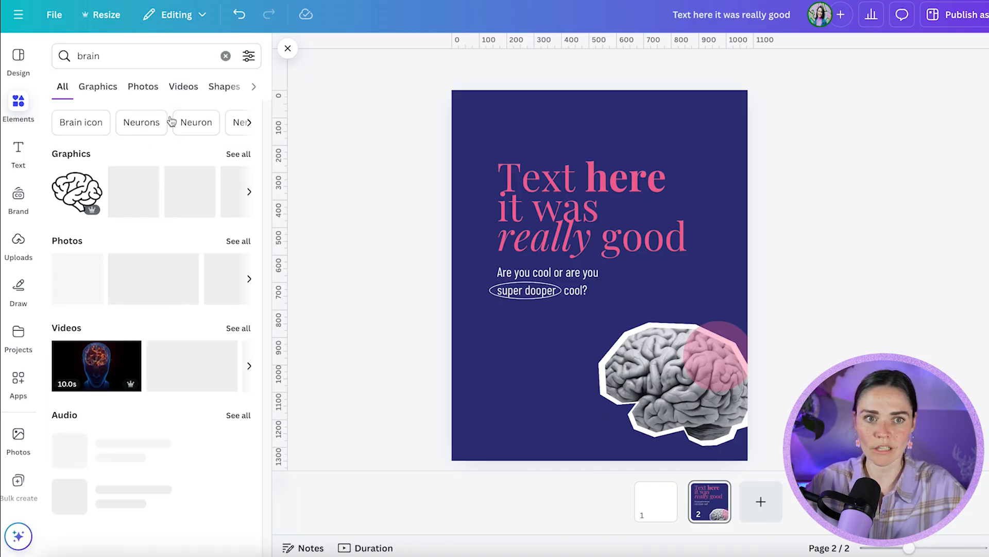
{"action": "left_click", "coordinate": [143, 86]}
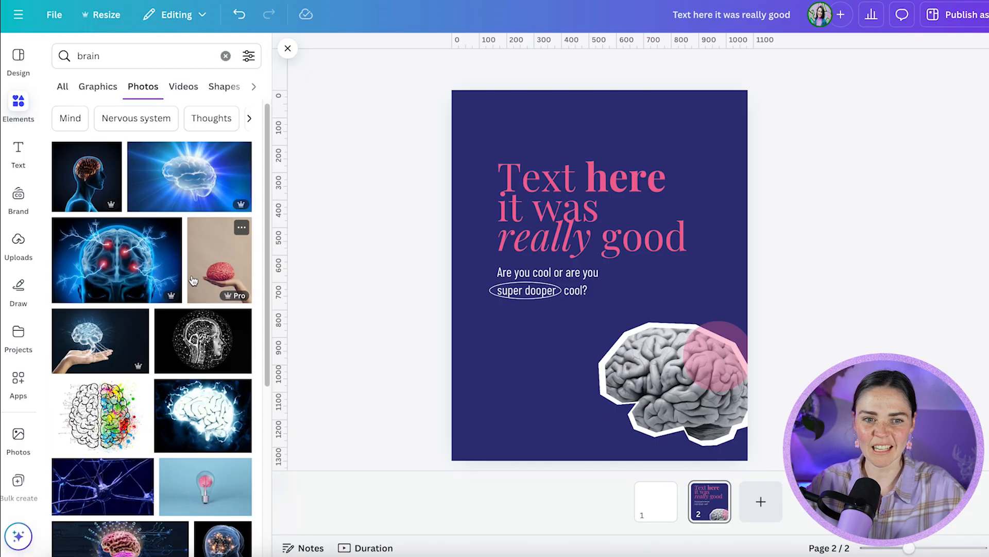
{"action": "scroll", "coordinate": [207, 314], "scroll_direction": "down", "scroll_amount": 5}
{"action": "scroll", "coordinate": [208, 294], "scroll_direction": "down", "scroll_amount": 3}
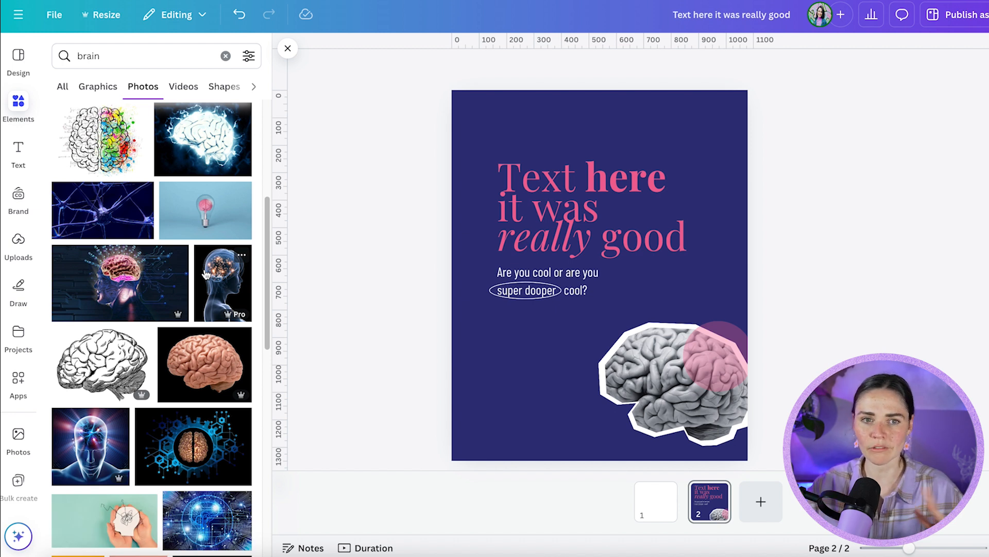
{"action": "left_click", "coordinate": [215, 363]}
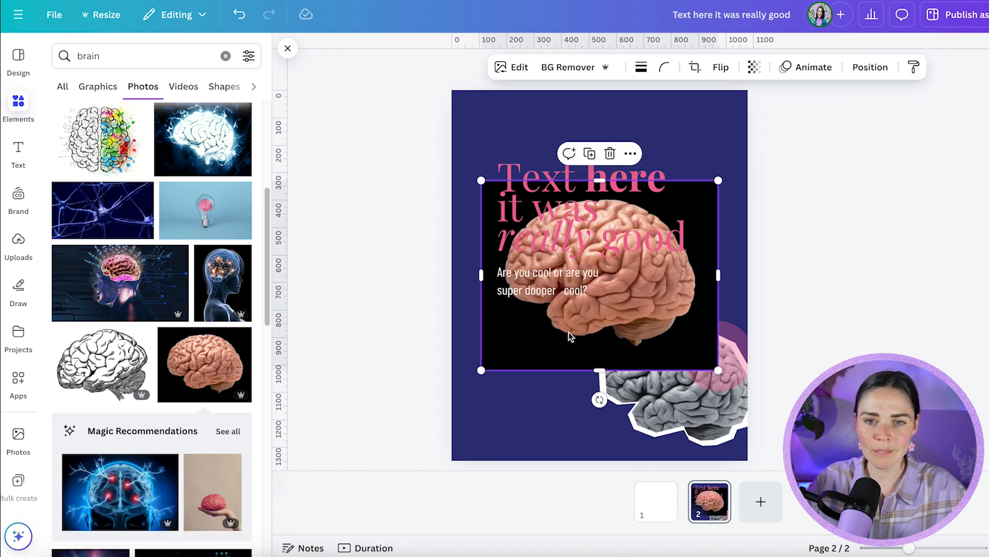
{"action": "left_click_drag", "start_coordinate": [588, 274], "coordinate": [557, 340]}
{"action": "scroll", "coordinate": [535, 380], "scroll_direction": "up", "scroll_amount": 3}
{"action": "scroll", "coordinate": [535, 378], "scroll_direction": "up", "scroll_amount": 4}
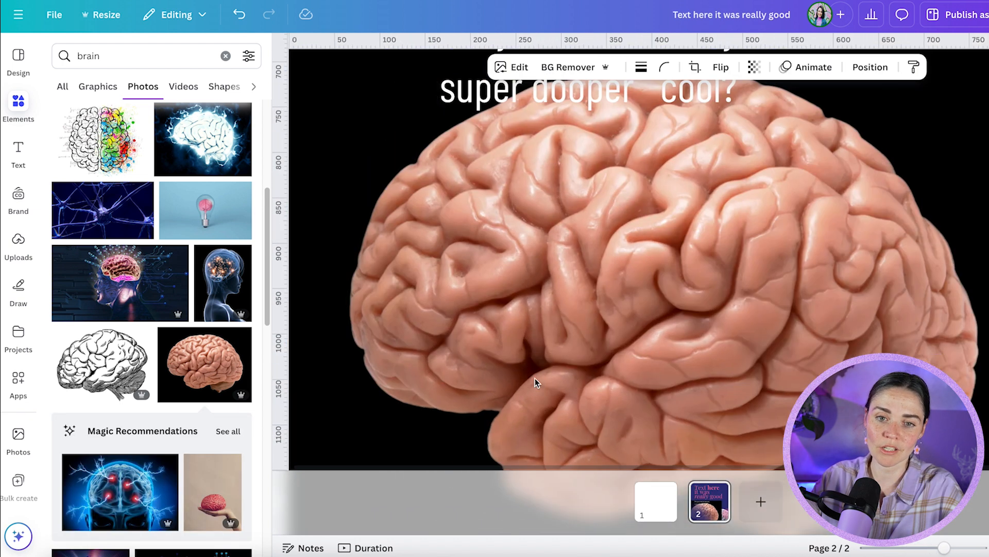
{"action": "scroll", "coordinate": [619, 332], "scroll_direction": "up", "scroll_amount": 4}
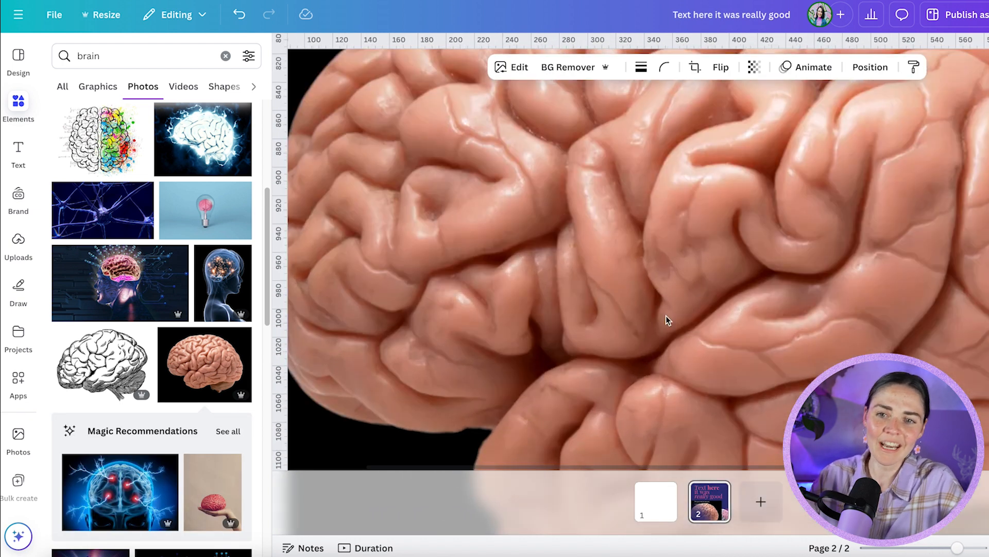
{"action": "scroll", "coordinate": [665, 316], "scroll_direction": "down", "scroll_amount": 3}
{"action": "scroll", "coordinate": [666, 315], "scroll_direction": "down", "scroll_amount": 3}
{"action": "scroll", "coordinate": [665, 316], "scroll_direction": "down", "scroll_amount": 3}
Delete the brain photo from the page again.
{"action": "key", "text": "Delete"}
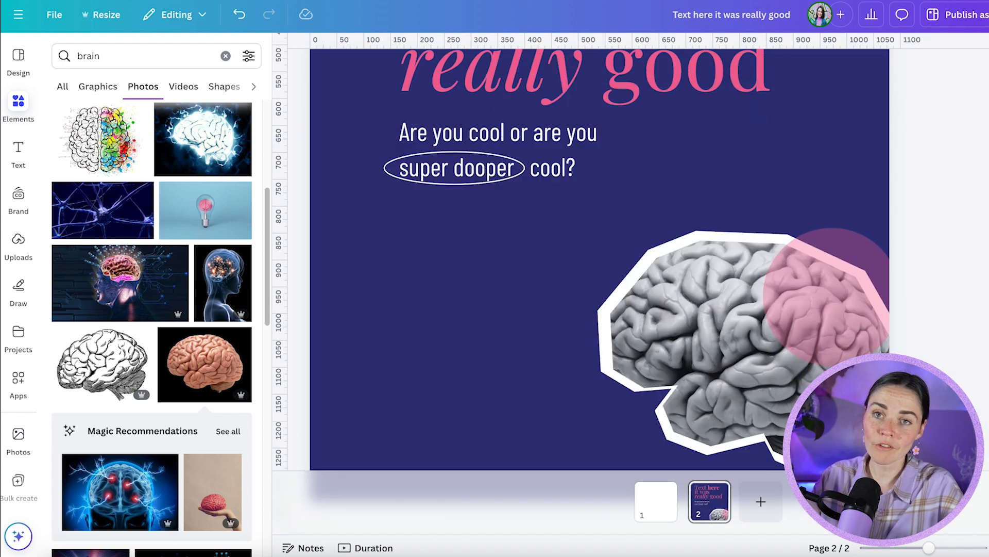
{"action": "scroll", "coordinate": [587, 371], "scroll_direction": "down", "scroll_amount": 3}
{"action": "scroll", "coordinate": [588, 371], "scroll_direction": "down", "scroll_amount": 3}
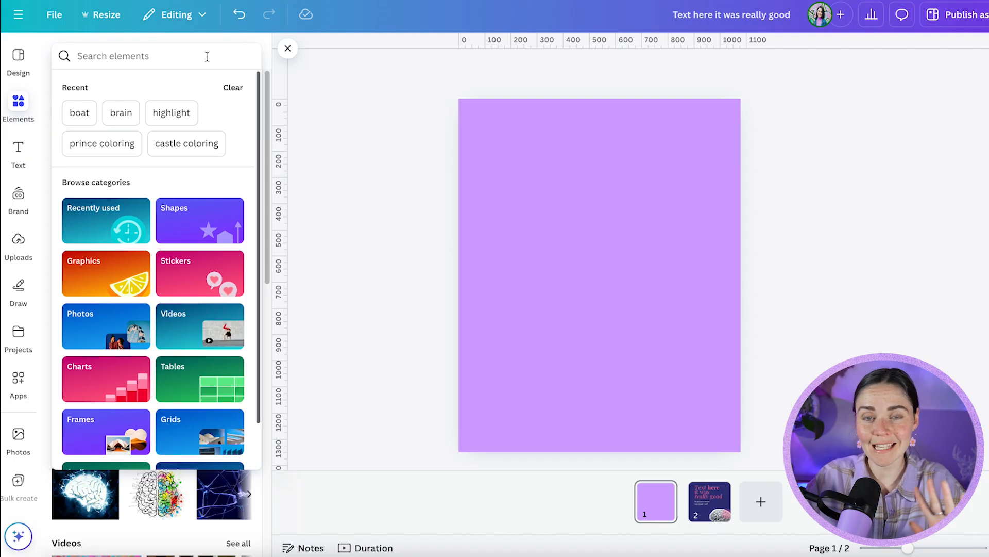
{"action": "type", "text": "f"}
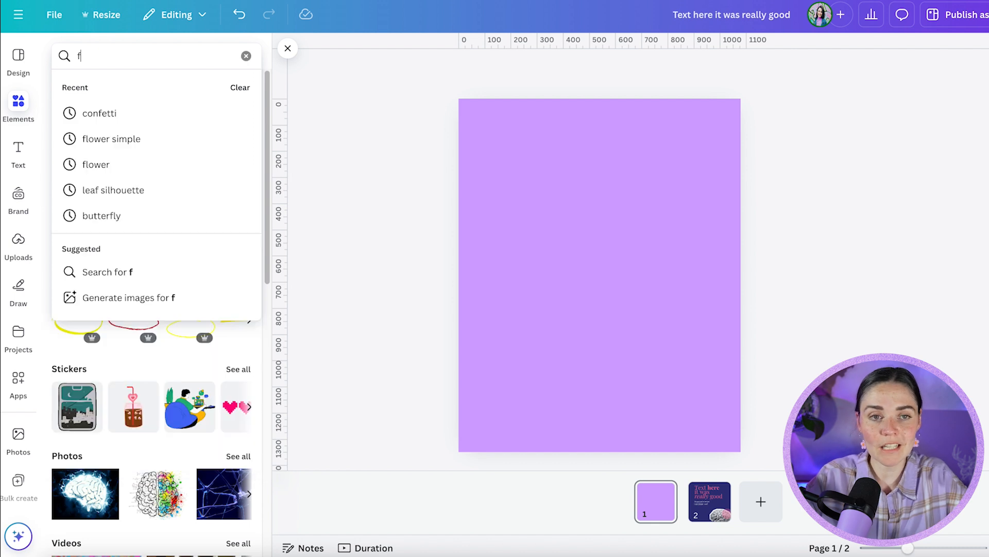
{"action": "type", "text": "lower"}
Add the cream flower photo from the 'flower' photo search to page 1 and nudge it into place.
{"action": "key", "text": "Return"}
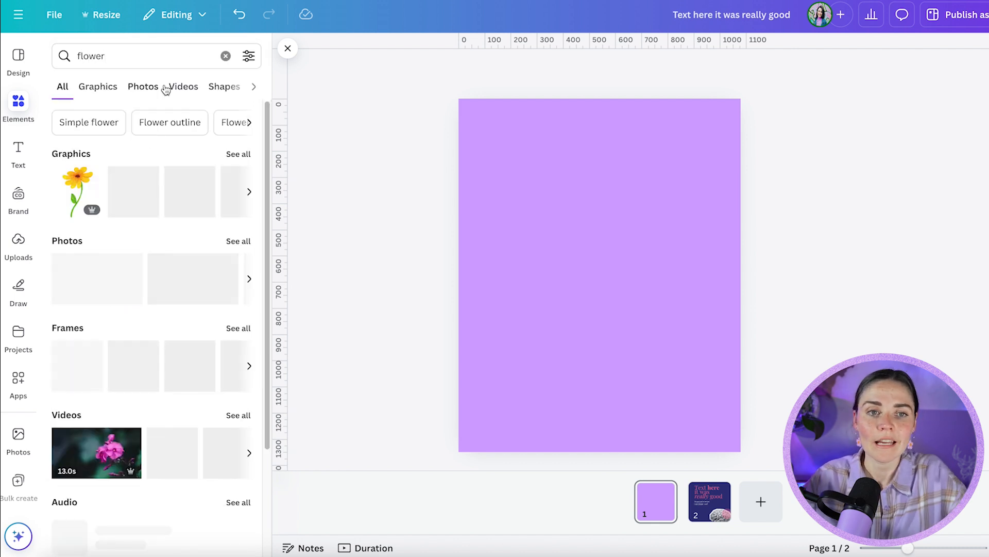
{"action": "left_click", "coordinate": [143, 87]}
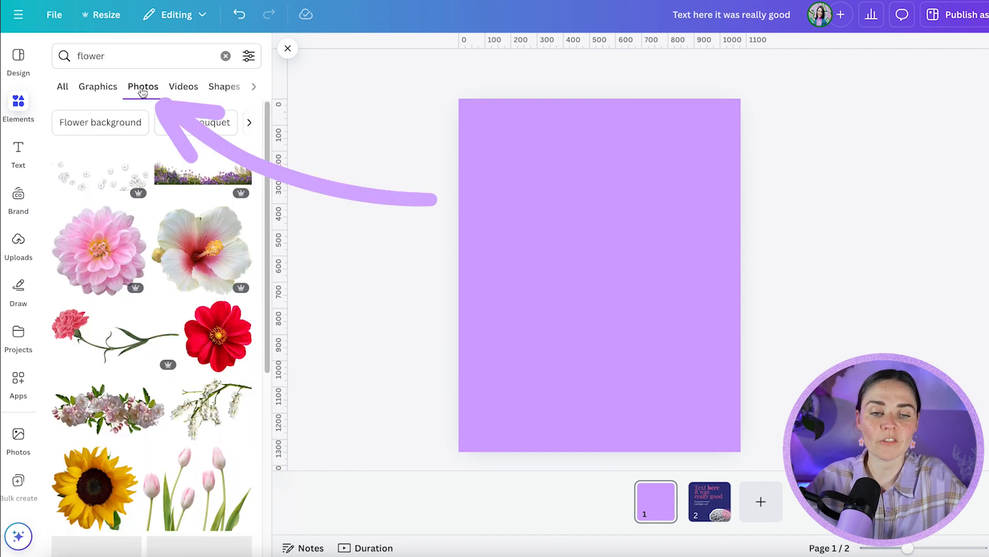
{"action": "scroll", "coordinate": [149, 219], "scroll_direction": "down", "scroll_amount": 1}
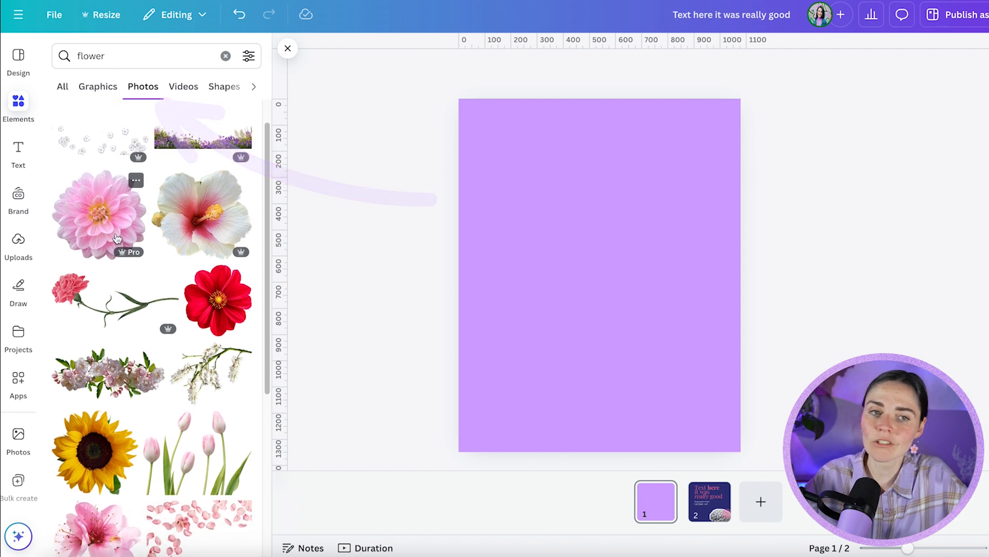
{"action": "scroll", "coordinate": [149, 218], "scroll_direction": "down", "scroll_amount": 2}
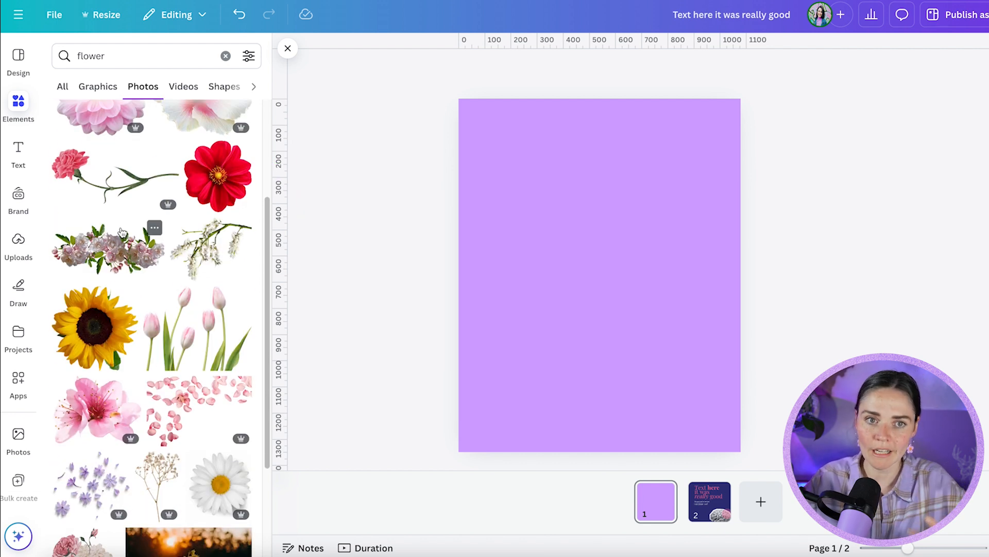
{"action": "scroll", "coordinate": [198, 286], "scroll_direction": "down", "scroll_amount": 3}
{"action": "scroll", "coordinate": [199, 286], "scroll_direction": "down", "scroll_amount": 3}
{"action": "scroll", "coordinate": [198, 287], "scroll_direction": "down", "scroll_amount": 3}
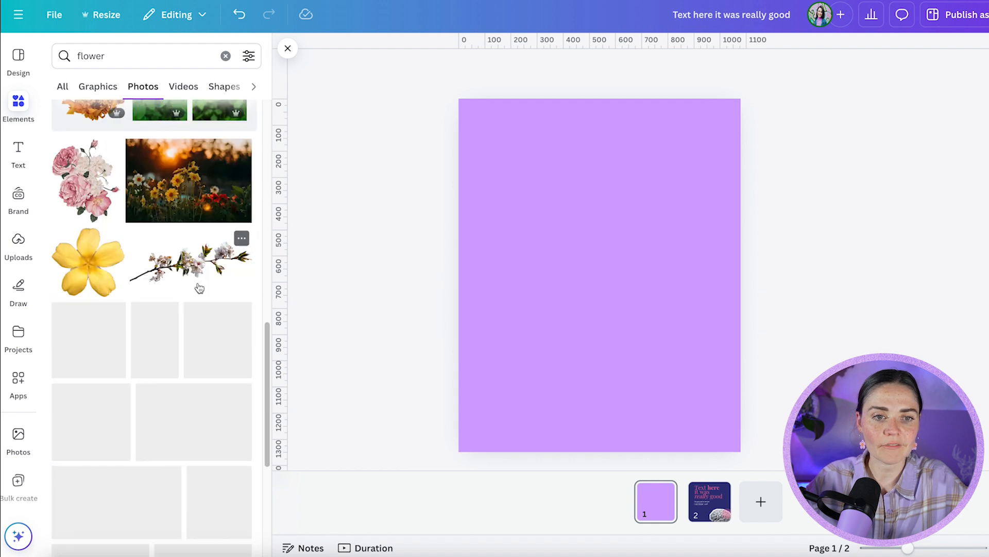
{"action": "scroll", "coordinate": [197, 287], "scroll_direction": "down", "scroll_amount": 3}
{"action": "scroll", "coordinate": [198, 287], "scroll_direction": "down", "scroll_amount": 3}
{"action": "scroll", "coordinate": [198, 287], "scroll_direction": "down", "scroll_amount": 3}
{"action": "scroll", "coordinate": [197, 282], "scroll_direction": "down", "scroll_amount": 5}
{"action": "scroll", "coordinate": [208, 272], "scroll_direction": "down", "scroll_amount": 1}
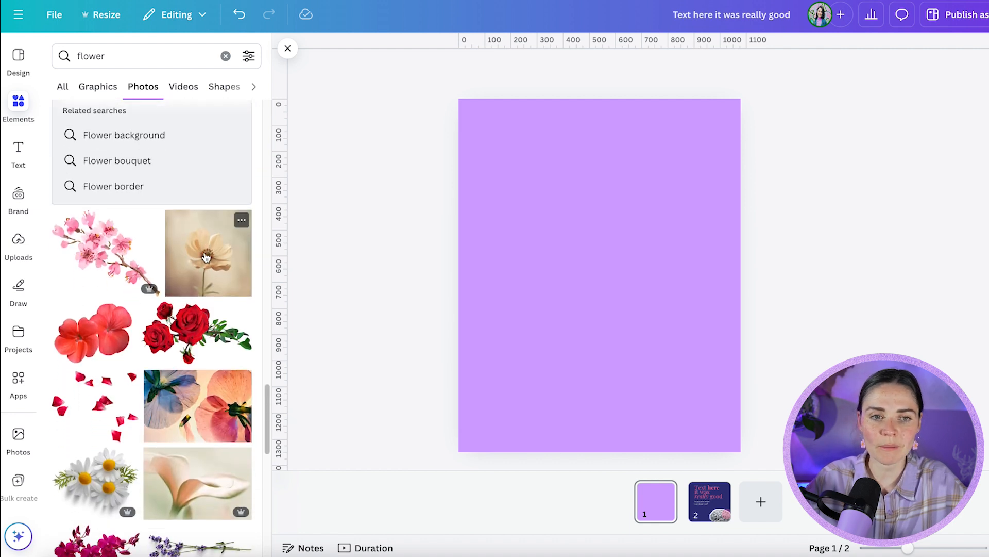
{"action": "left_click", "coordinate": [206, 255]}
{"action": "left_click_drag", "start_coordinate": [538, 294], "coordinate": [591, 316]}
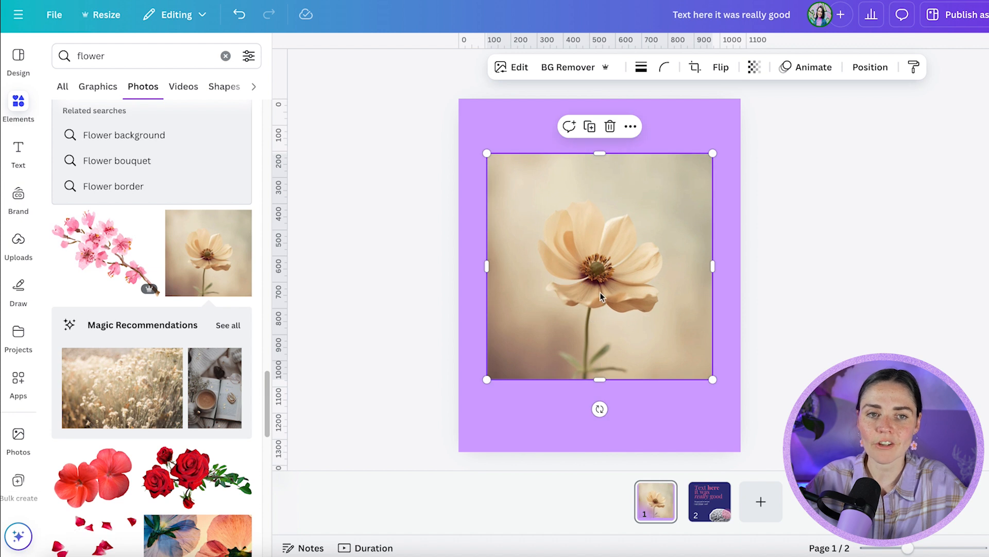
Launch the Choppy Crop app from Apps and choose the flower photo as the image to crop.
{"action": "left_click", "coordinate": [17, 380]}
{"action": "left_click", "coordinate": [248, 56]}
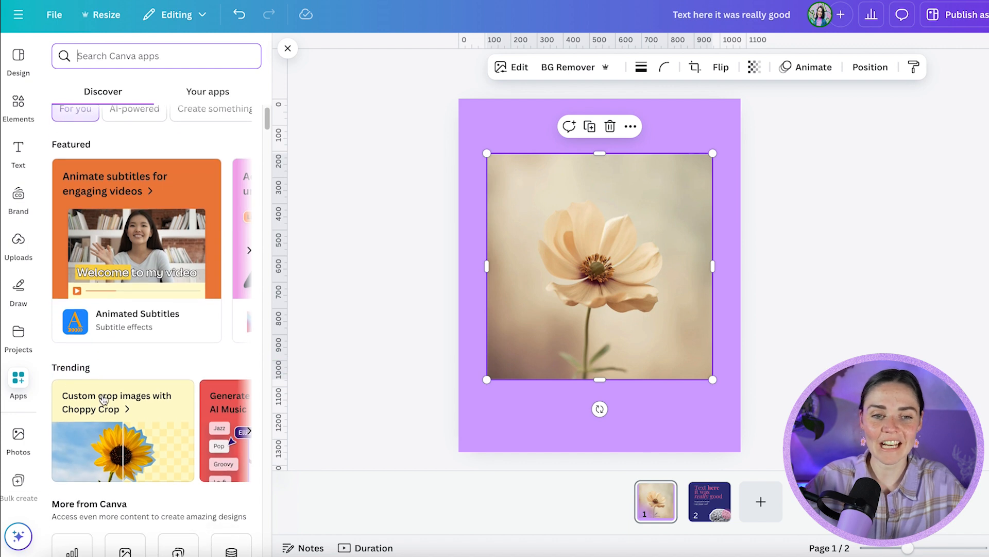
{"action": "scroll", "coordinate": [119, 417], "scroll_direction": "up", "scroll_amount": 1}
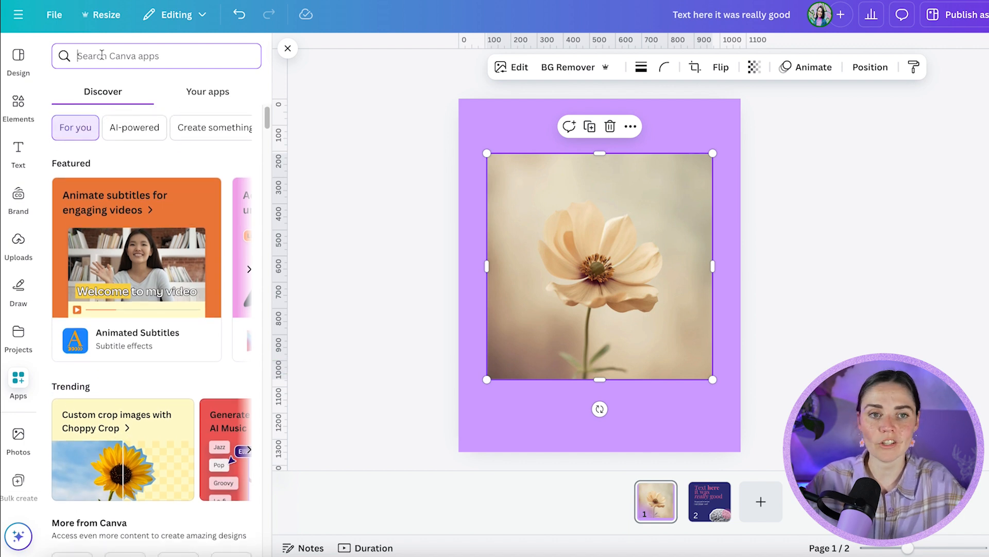
{"action": "type", "text": "cho"}
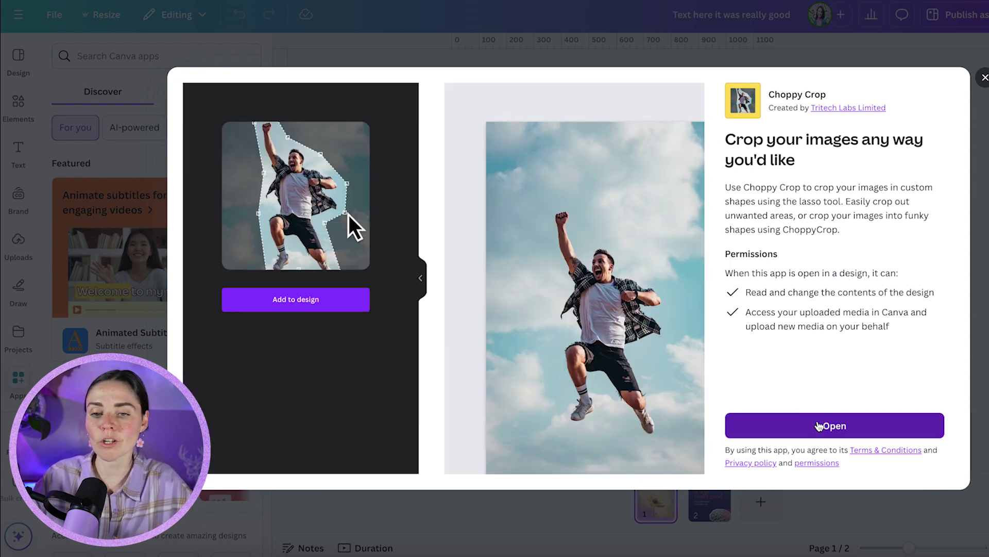
{"action": "left_click", "coordinate": [834, 425]}
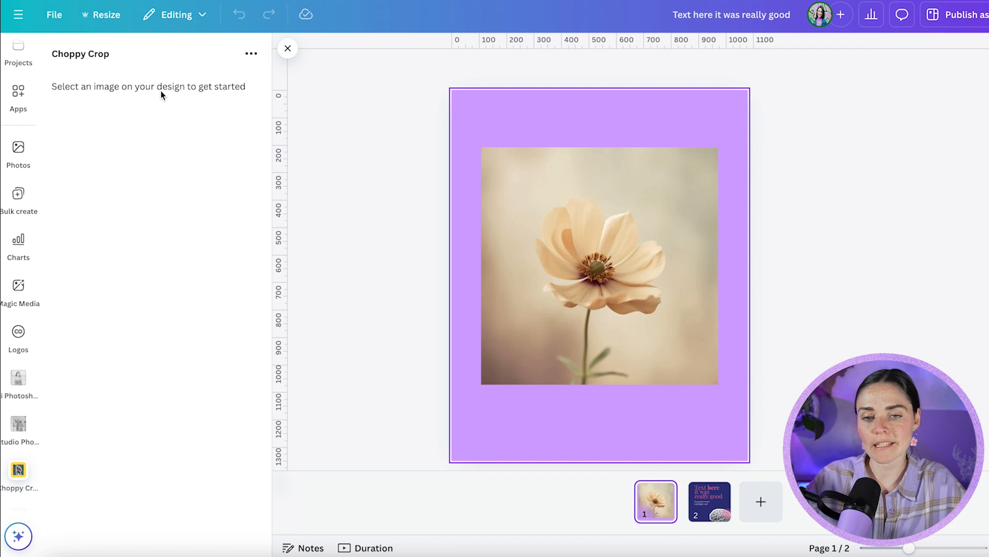
{"action": "left_click", "coordinate": [616, 214]}
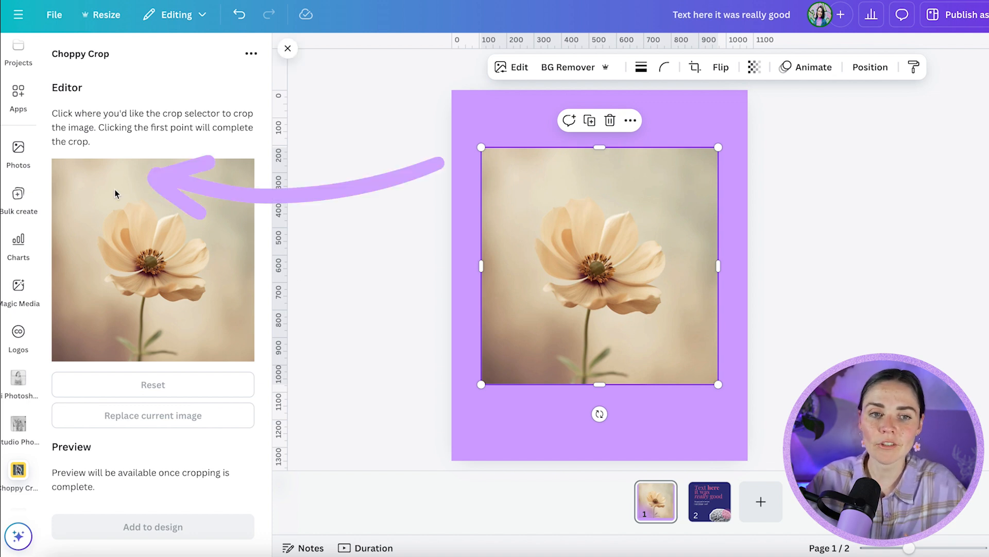
Place crop points from above the flower down the left petals and along the bottom edge.
{"action": "left_click", "coordinate": [134, 197]}
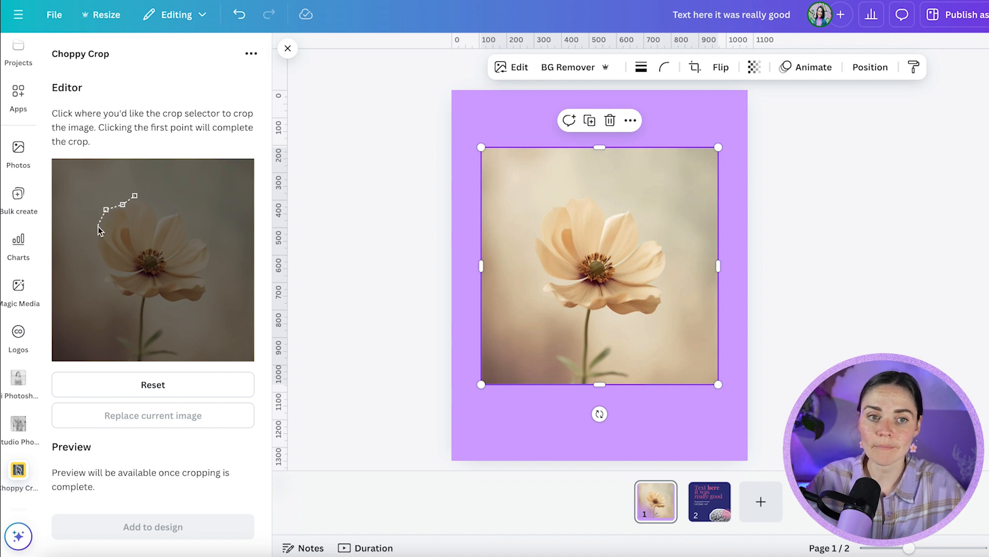
{"action": "left_click", "coordinate": [96, 227]}
{"action": "left_click", "coordinate": [100, 267]}
{"action": "left_click", "coordinate": [113, 293]}
{"action": "left_click", "coordinate": [128, 300]}
{"action": "left_click", "coordinate": [138, 301]}
{"action": "left_click", "coordinate": [151, 301]}
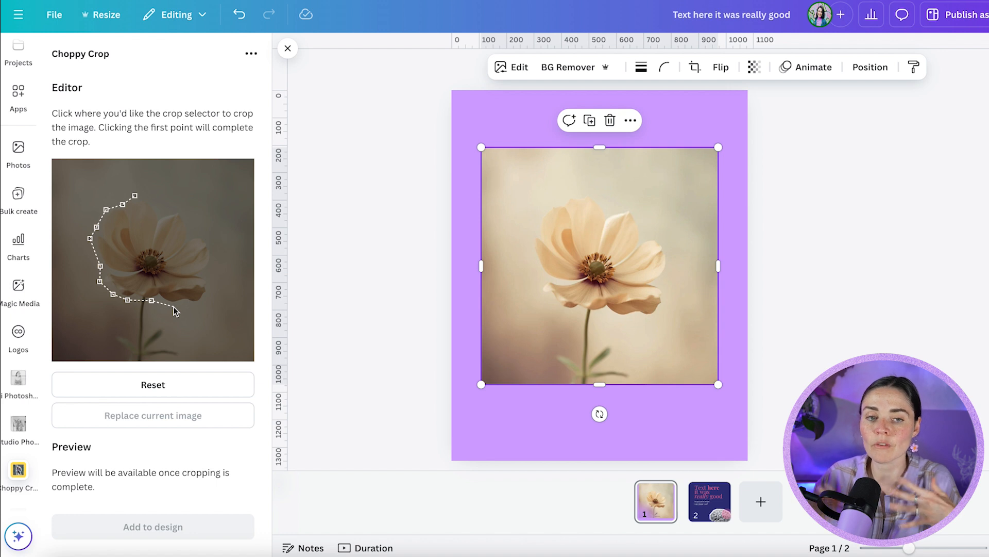
{"action": "left_click", "coordinate": [174, 306]}
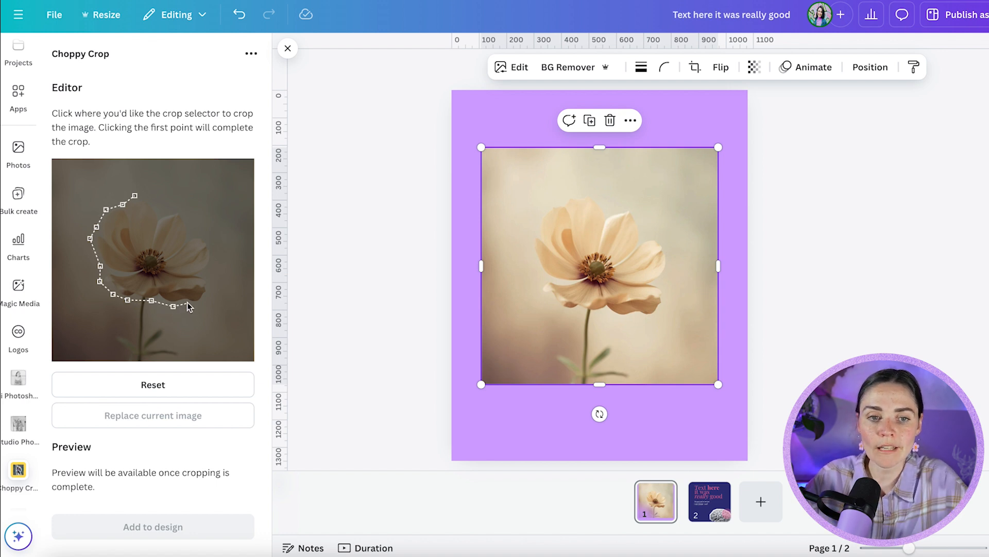
{"action": "left_click", "coordinate": [184, 302]}
Continue the outline up the right side and across the top, closing it at the first point.
{"action": "left_click", "coordinate": [199, 305]}
{"action": "left_click", "coordinate": [211, 291]}
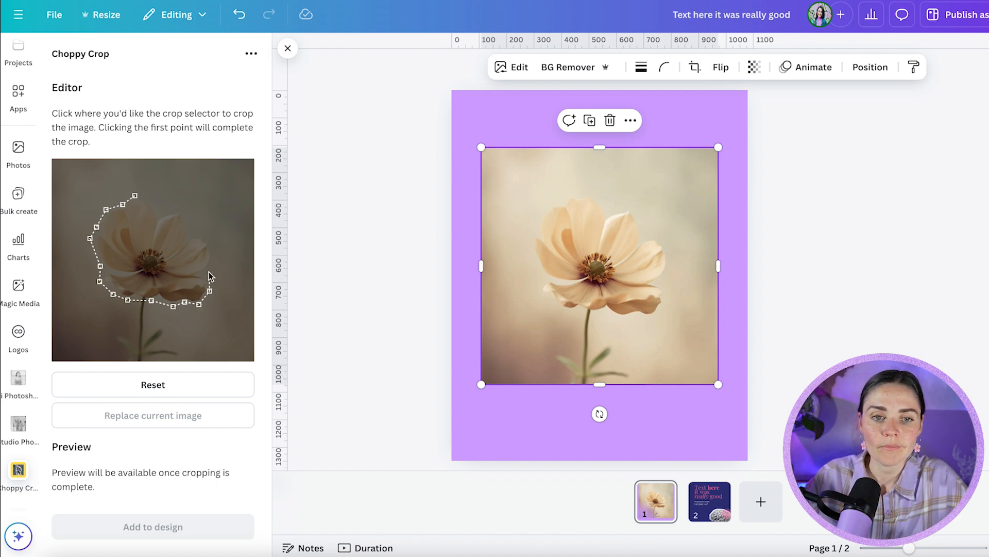
{"action": "left_click", "coordinate": [209, 272]}
{"action": "left_click", "coordinate": [216, 256]}
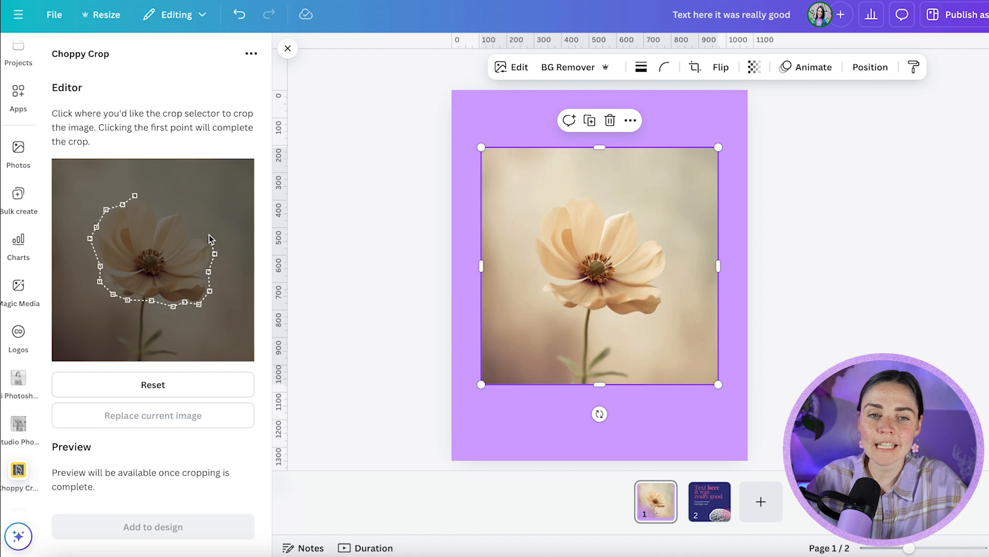
{"action": "left_click", "coordinate": [208, 235]}
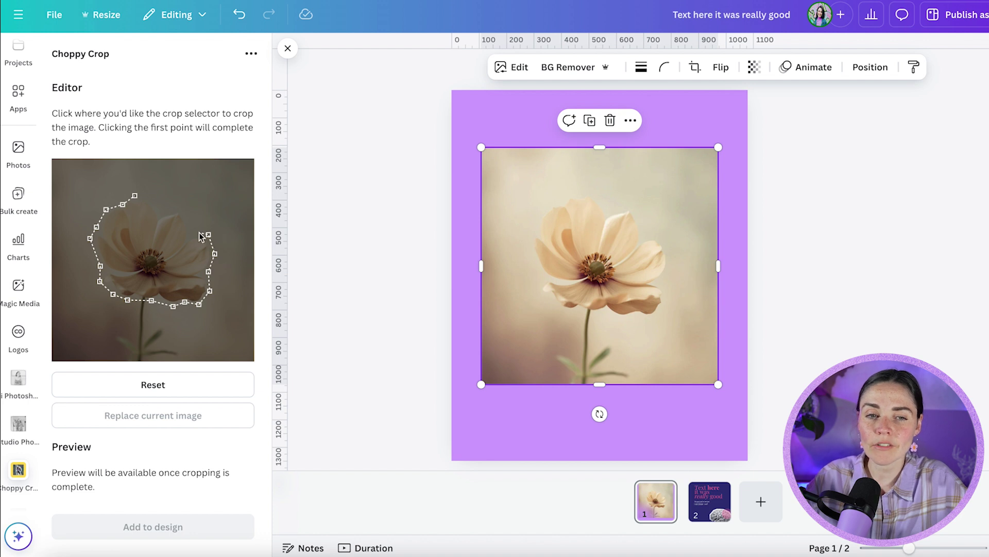
{"action": "left_click", "coordinate": [183, 211]}
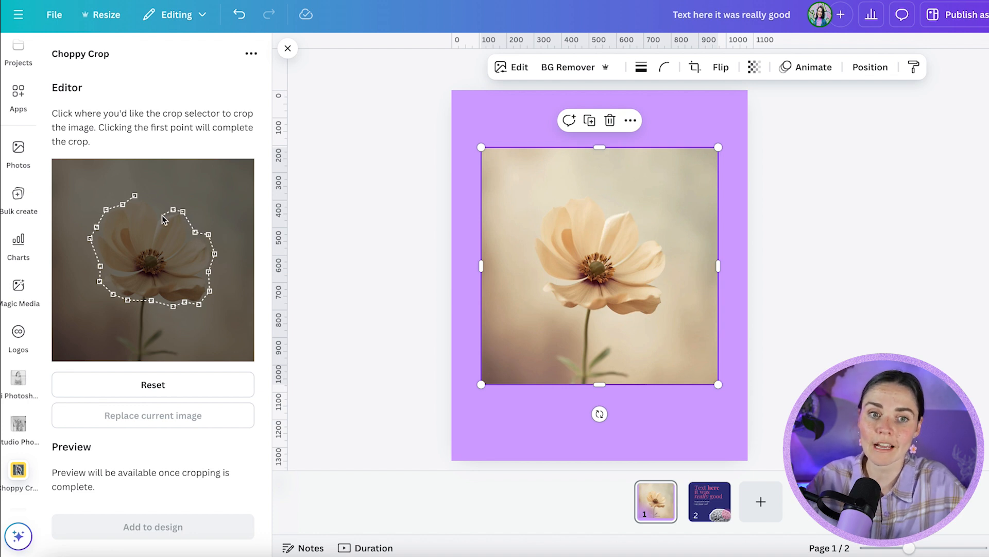
{"action": "left_click", "coordinate": [164, 219]}
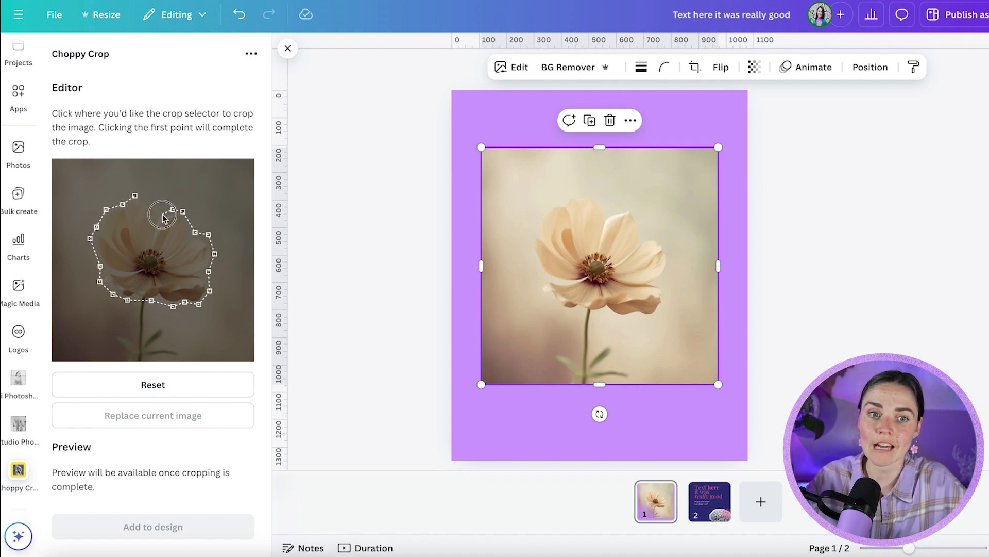
{"action": "left_click", "coordinate": [137, 198]}
{"action": "scroll", "coordinate": [152, 225], "scroll_direction": "down", "scroll_amount": 4}
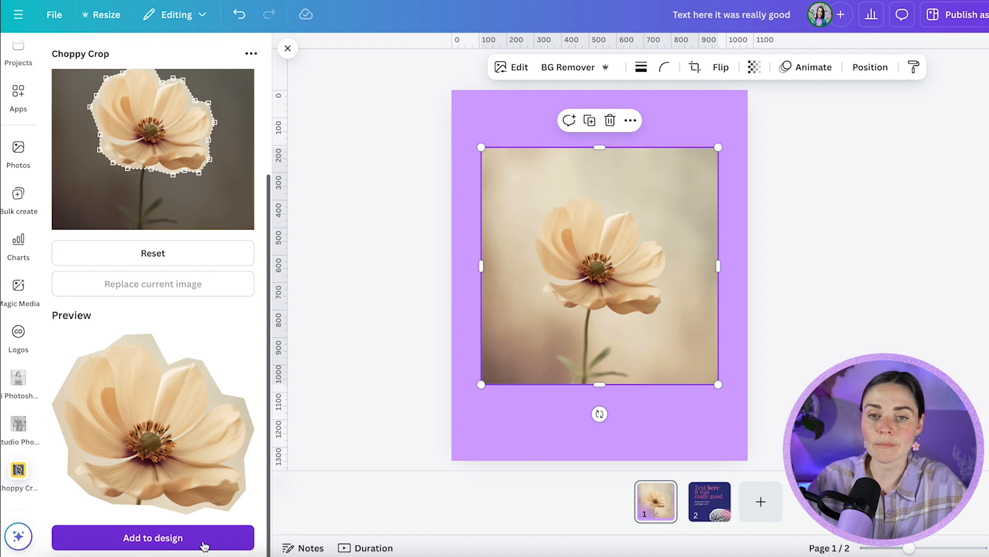
Add the cut-out flower to the design and move it to the bottom-left of the page.
{"action": "left_click", "coordinate": [152, 537]}
{"action": "left_click_drag", "start_coordinate": [599, 286], "coordinate": [654, 176]}
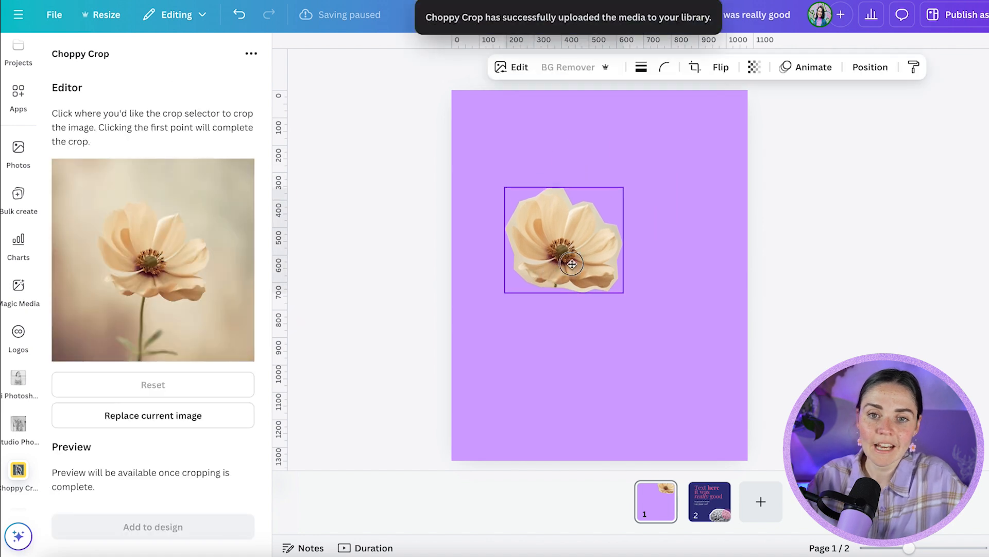
{"action": "left_click", "coordinate": [634, 294]}
{"action": "left_click", "coordinate": [572, 255]}
{"action": "left_click_drag", "start_coordinate": [571, 264], "coordinate": [532, 366]}
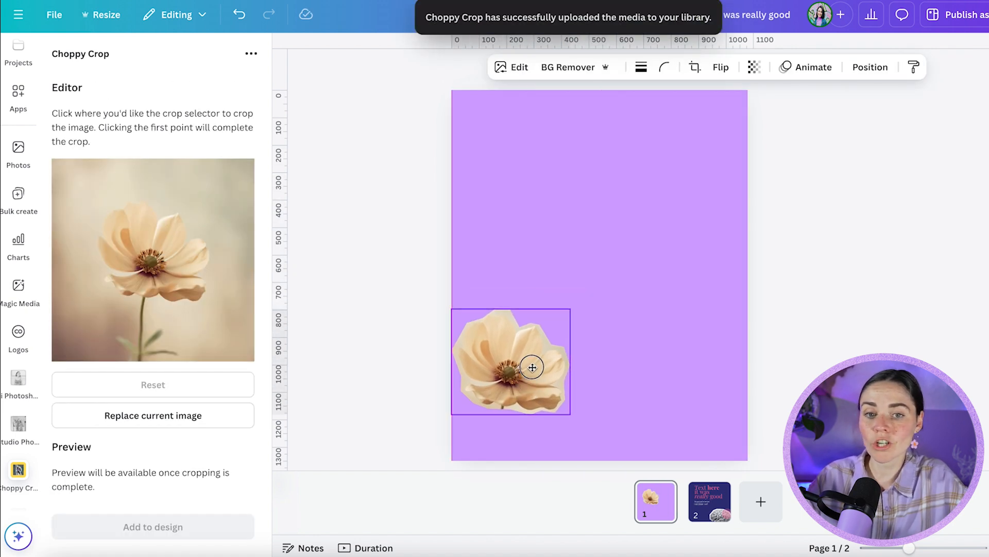
Set the page background to pale peach and push the flower against the left edge.
{"action": "left_click", "coordinate": [607, 225]}
{"action": "left_click", "coordinate": [603, 66]}
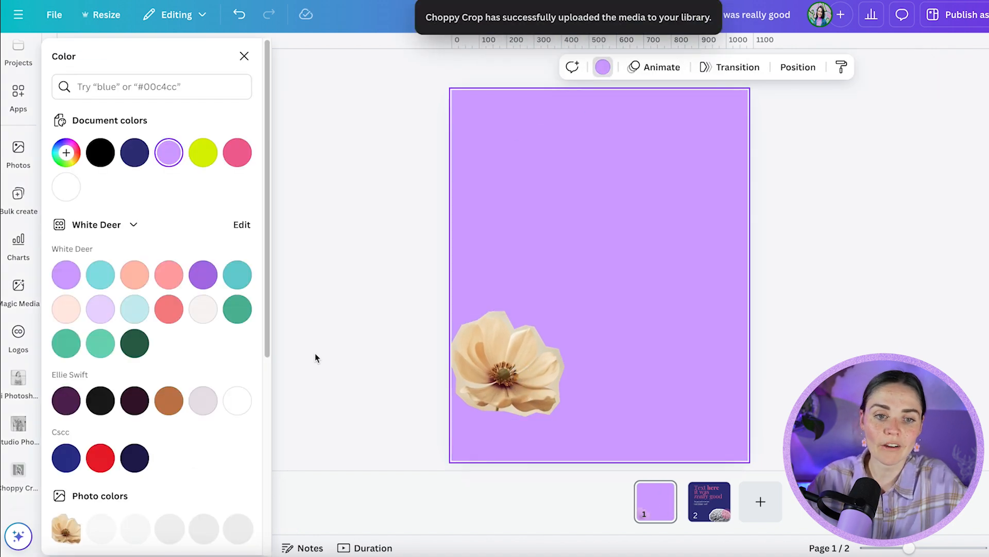
{"action": "left_click", "coordinate": [169, 274]}
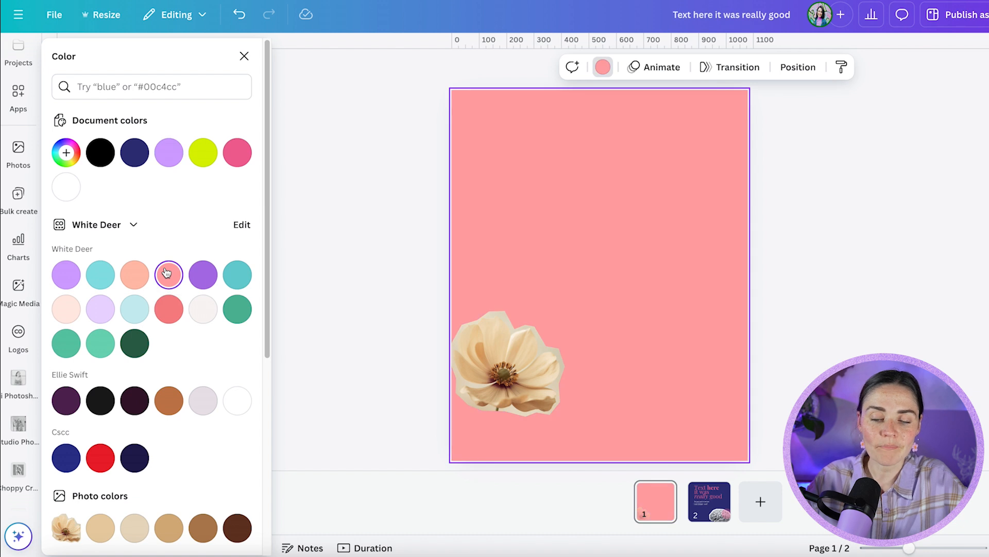
{"action": "left_click", "coordinate": [76, 311]}
{"action": "left_click", "coordinate": [510, 361]}
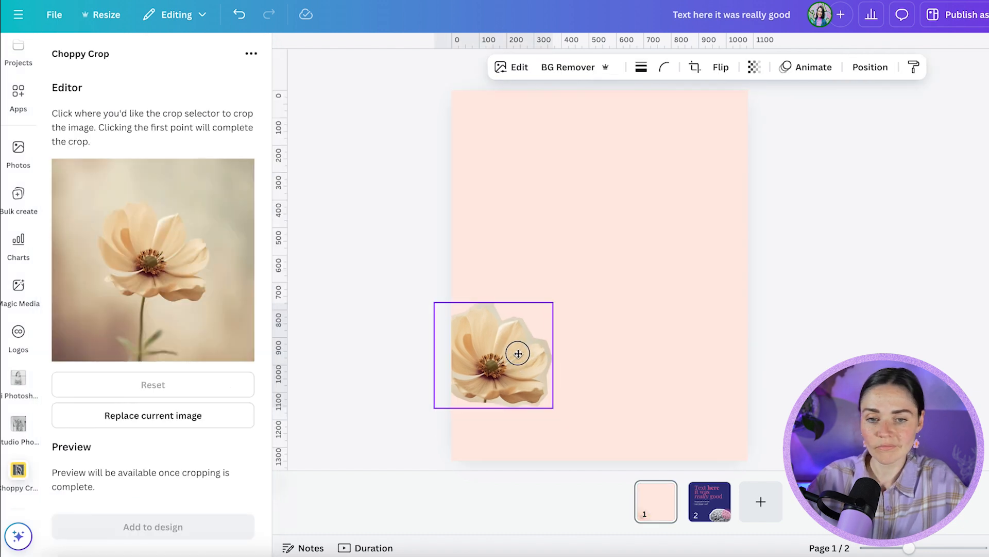
{"action": "left_click_drag", "start_coordinate": [511, 361], "coordinate": [501, 347]}
{"action": "left_click", "coordinate": [583, 238]}
Add a text box for the quote in a handwritten script font and position it on the page.
{"action": "key", "text": "t"}
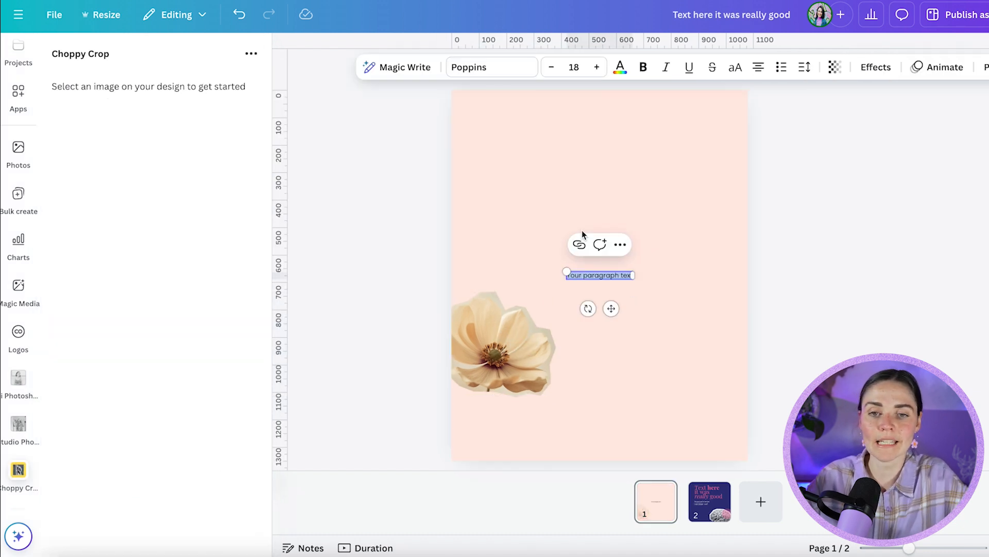
{"action": "left_click_drag", "start_coordinate": [608, 246], "coordinate": [633, 232]}
{"action": "left_click", "coordinate": [493, 67]}
{"action": "type", "text": "handwritten"}
{"action": "left_click", "coordinate": [155, 288]}
{"action": "type", "text": "Life is like a field of flowers"}
{"action": "left_click_drag", "start_coordinate": [615, 259], "coordinate": [649, 271]}
Add a tape graphic and a full-page paper texture from Elements, sending the texture to the back.
{"action": "left_click", "coordinate": [348, 233]}
{"action": "left_click", "coordinate": [18, 105]}
{"action": "type", "text": "tape"}
{"action": "key", "text": "Return"}
{"action": "left_click", "coordinate": [78, 192]}
{"action": "left_click", "coordinate": [348, 232]}
{"action": "triple_click", "coordinate": [139, 56]}
{"action": "type", "text": "paper"}
{"action": "key", "text": "Return"}
{"action": "left_click", "coordinate": [189, 191]}
{"action": "left_click", "coordinate": [587, 247]}
{"action": "left_click", "coordinate": [813, 271]}
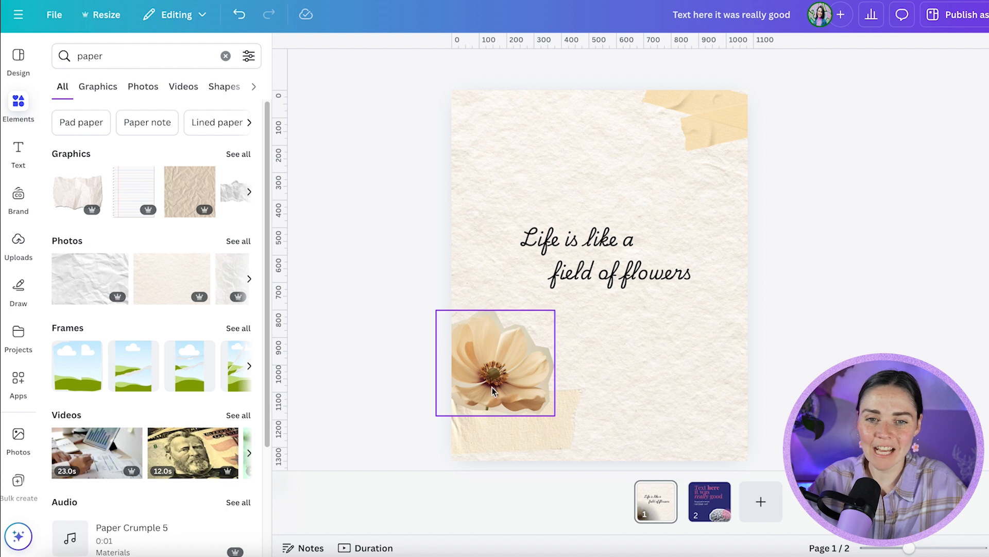
Switch to page 2 and pull the brain image out of its white cut-out frame.
{"action": "left_click", "coordinate": [510, 381]}
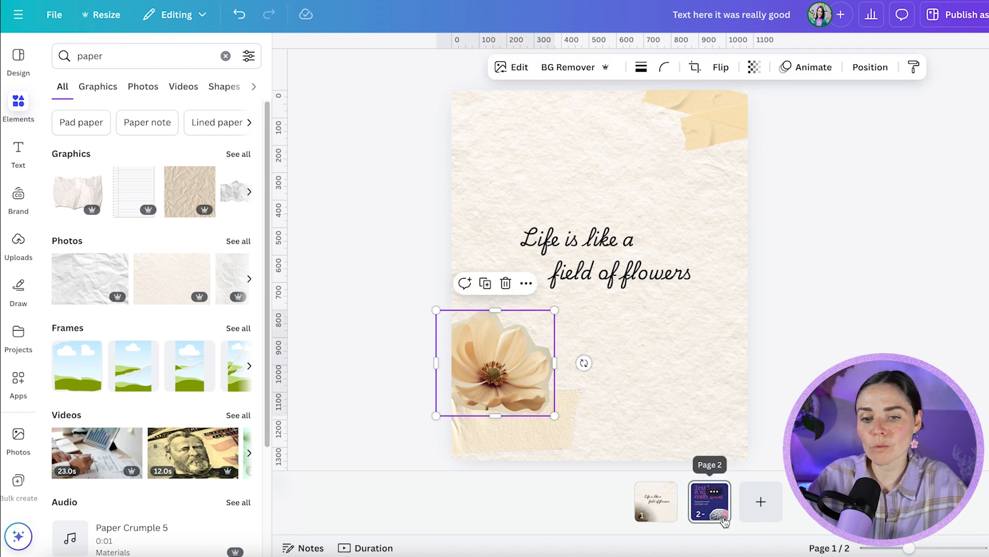
{"action": "left_click", "coordinate": [709, 501]}
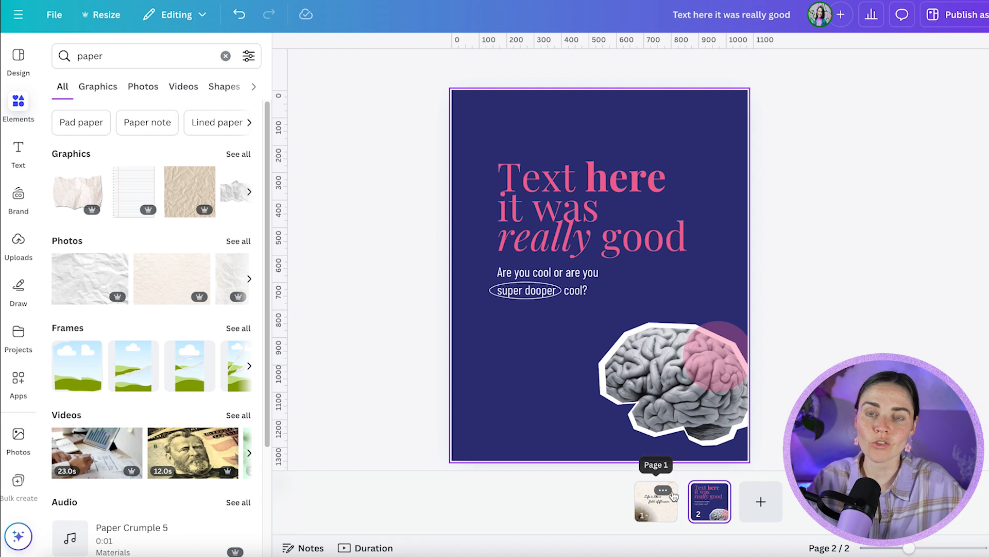
{"action": "left_click_drag", "start_coordinate": [673, 382], "coordinate": [570, 383]}
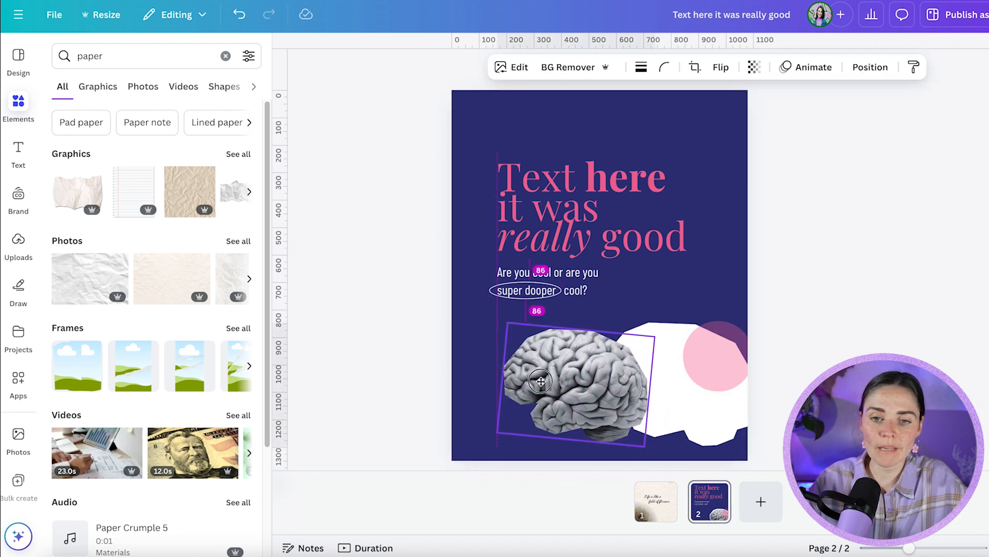
{"action": "scroll", "coordinate": [570, 382], "scroll_direction": "up", "scroll_amount": 5}
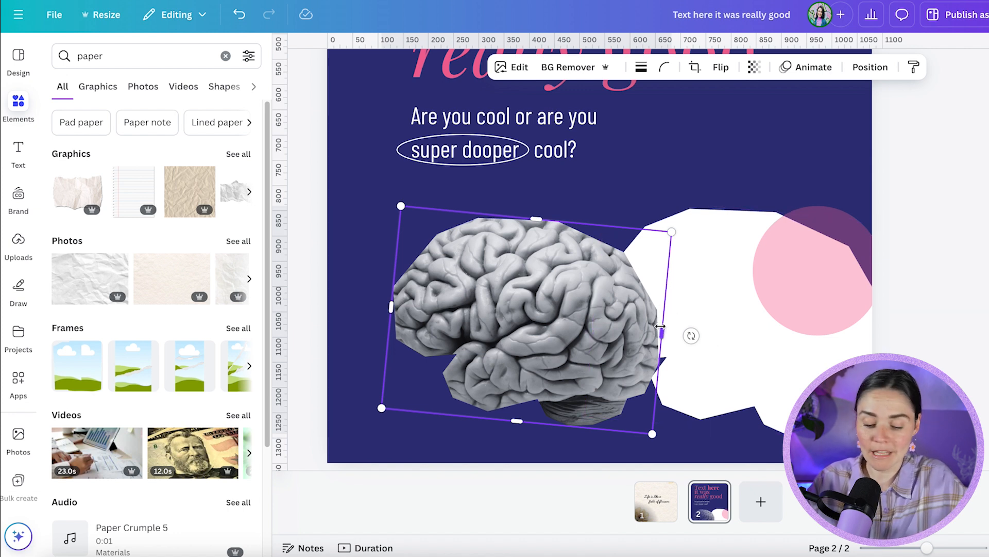
Back on page 1, duplicate the cut-out flower and set the copy beside the original.
{"action": "left_click", "coordinate": [656, 501]}
{"action": "left_click", "coordinate": [441, 309]}
{"action": "left_click", "coordinate": [398, 160]}
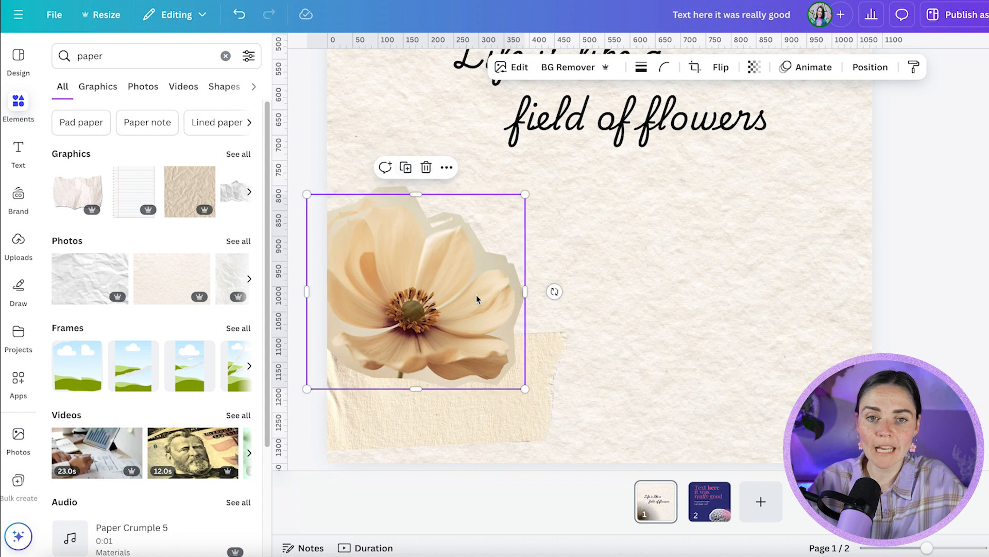
{"action": "left_click_drag", "start_coordinate": [464, 315], "coordinate": [729, 303]}
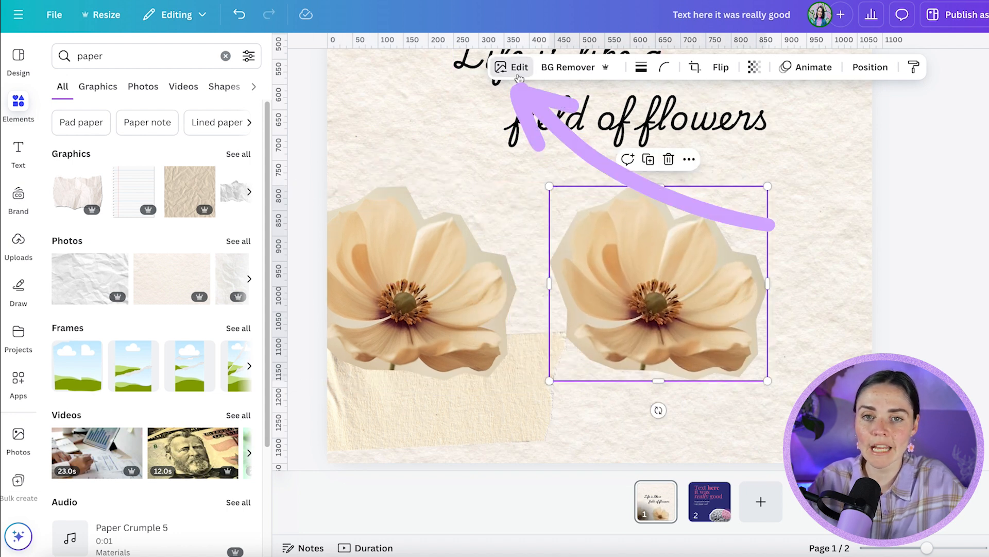
Give the copy a custom duotone with white highlights and shadows, then lay it over the original flower.
{"action": "left_click", "coordinate": [510, 67]}
{"action": "left_click", "coordinate": [143, 408]}
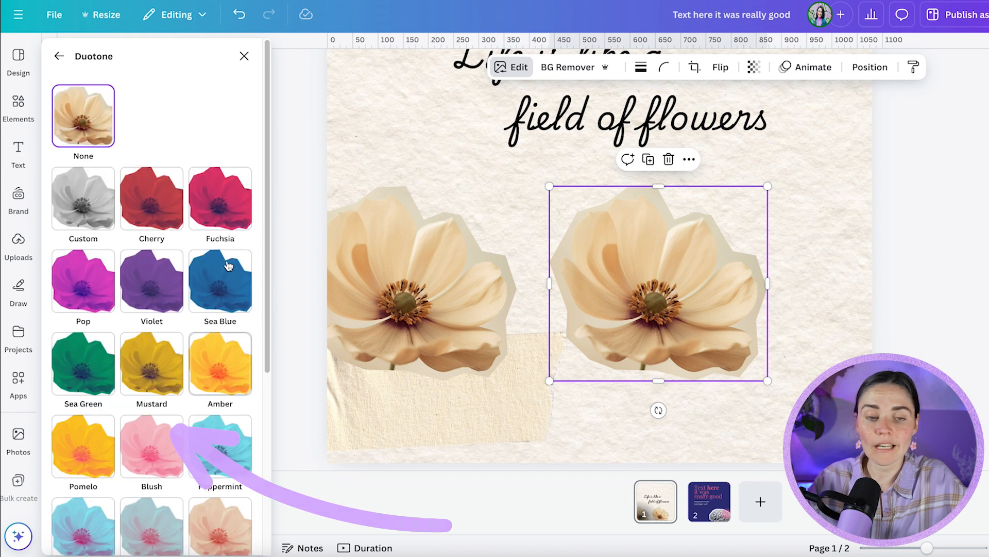
{"action": "left_click", "coordinate": [83, 198]}
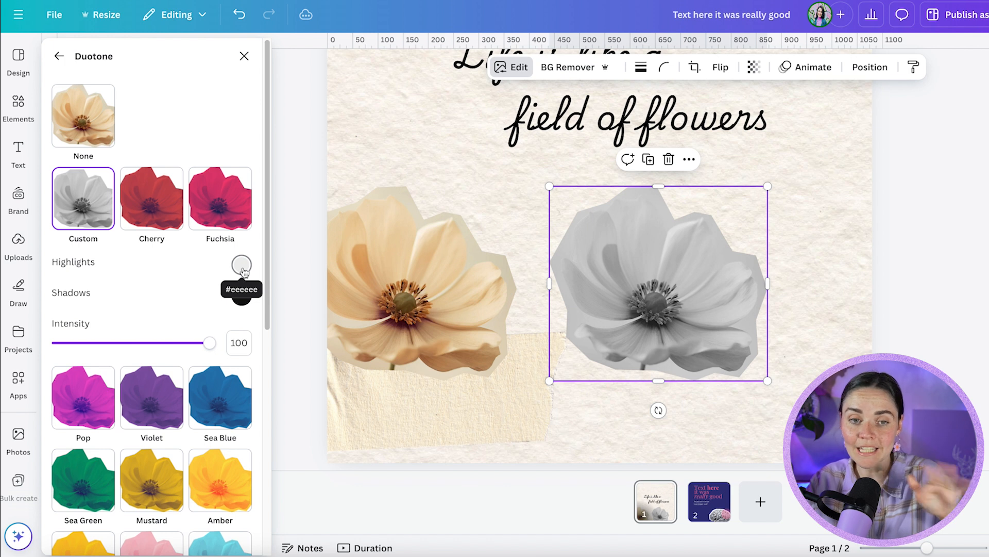
{"action": "left_click", "coordinate": [241, 267]}
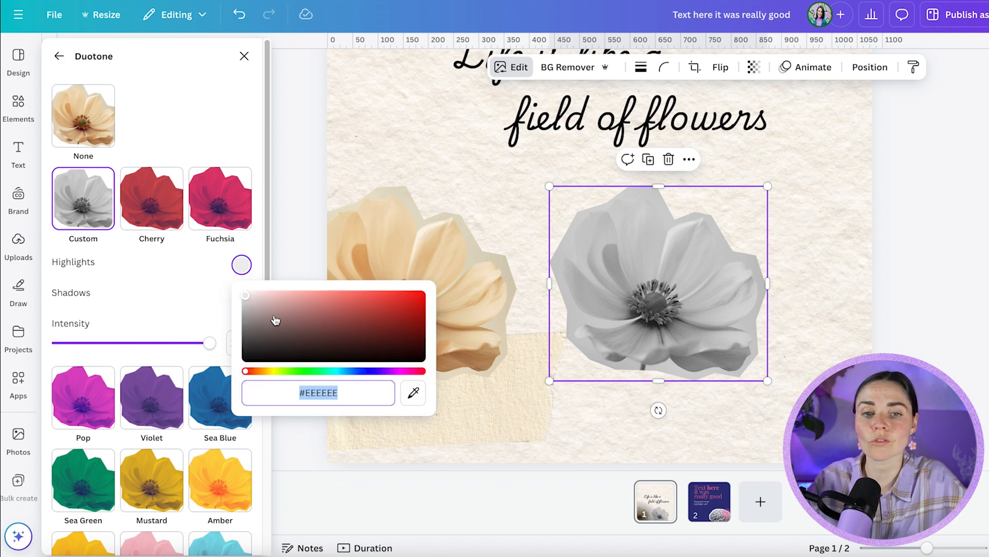
{"action": "left_click_drag", "start_coordinate": [274, 318], "coordinate": [222, 280]}
{"action": "left_click", "coordinate": [187, 279]}
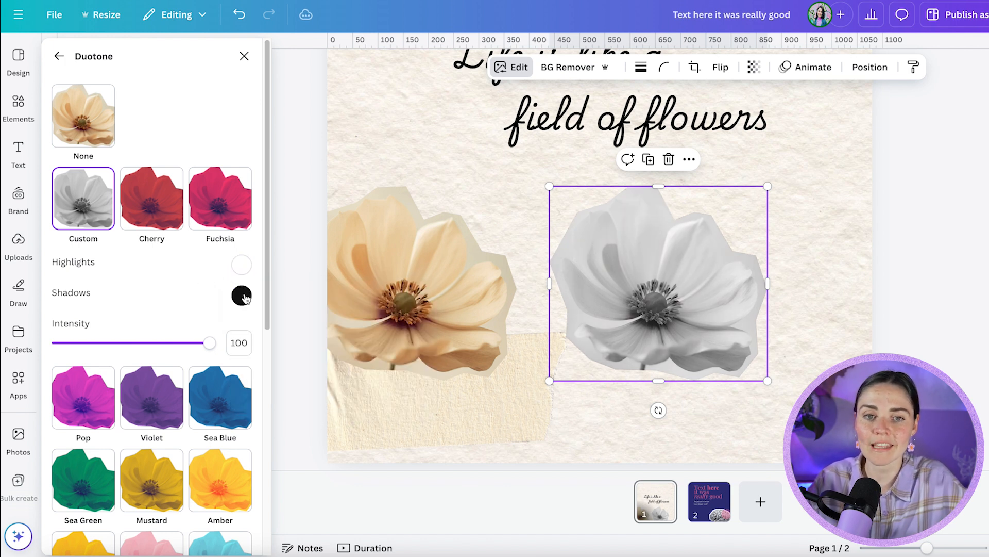
{"action": "left_click", "coordinate": [241, 295]}
{"action": "left_click_drag", "start_coordinate": [332, 332], "coordinate": [246, 324]}
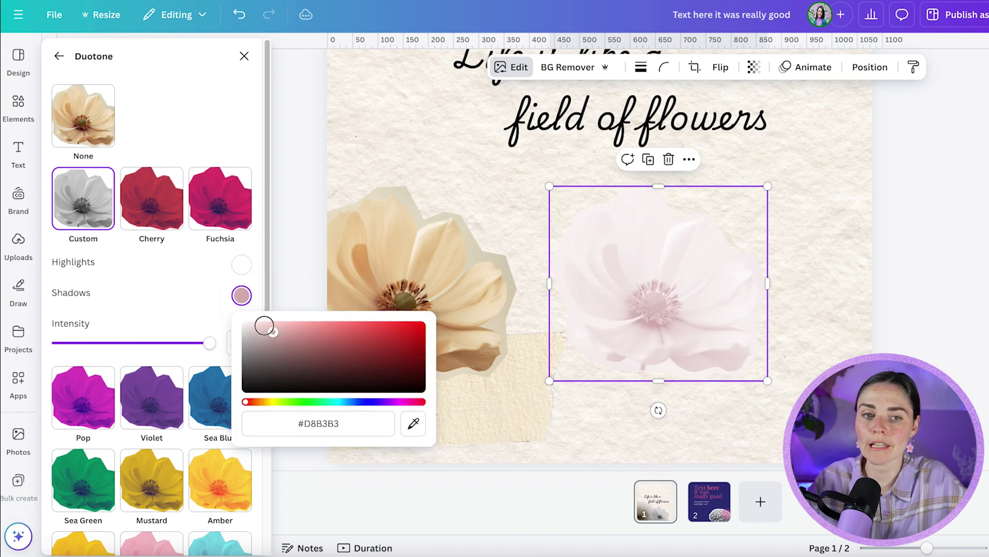
{"action": "left_click", "coordinate": [194, 301]}
{"action": "mouse_move", "coordinate": [653, 295]}
{"action": "left_mouse_down"}
{"action": "mouse_move", "coordinate": [463, 310]}
{"action": "mouse_move", "coordinate": [408, 292]}
{"action": "left_mouse_up"}
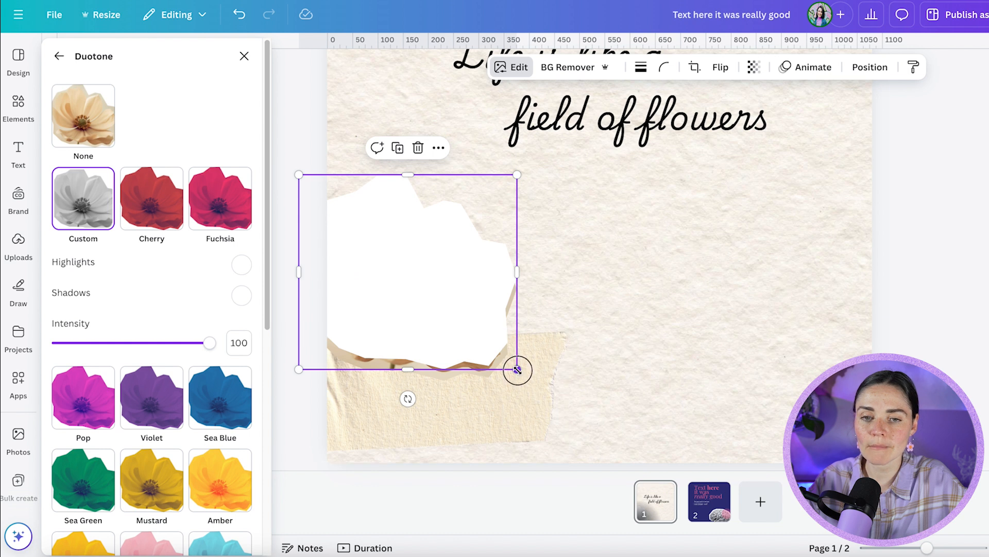
Enlarge the white cutout and send it backward behind the flower via Position.
{"action": "left_click_drag", "start_coordinate": [517, 370], "coordinate": [531, 380]}
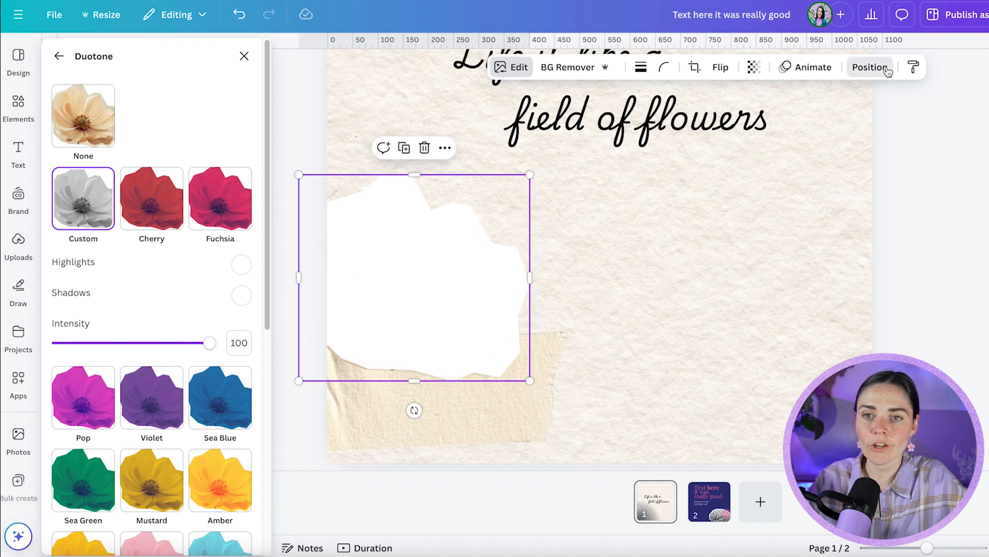
{"action": "left_click", "coordinate": [871, 68]}
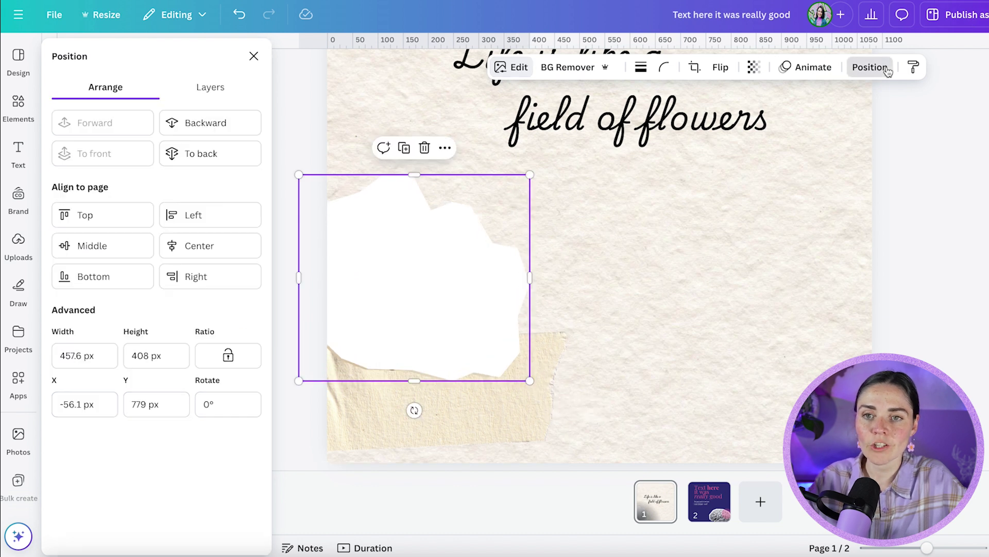
{"action": "left_click", "coordinate": [205, 123]}
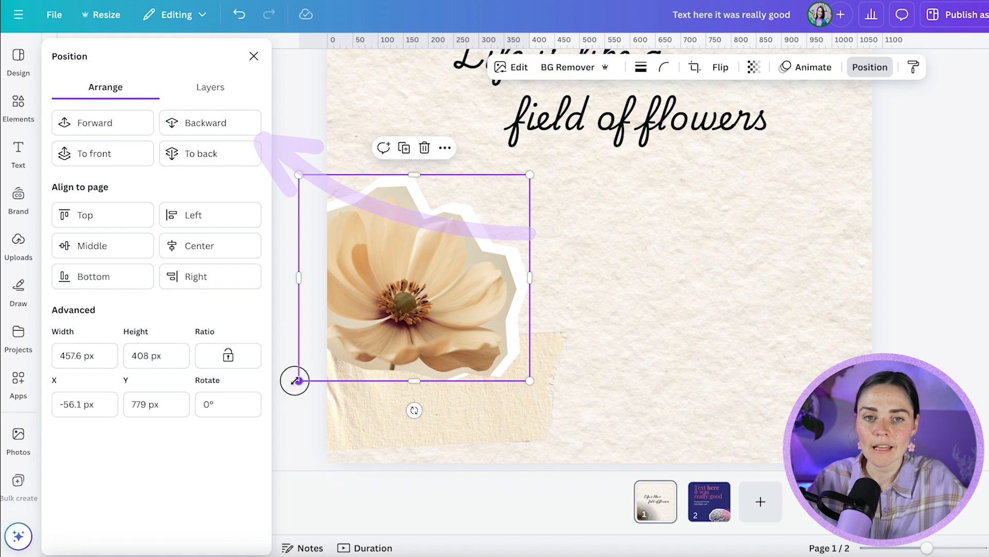
{"action": "left_click_drag", "start_coordinate": [294, 381], "coordinate": [289, 386]}
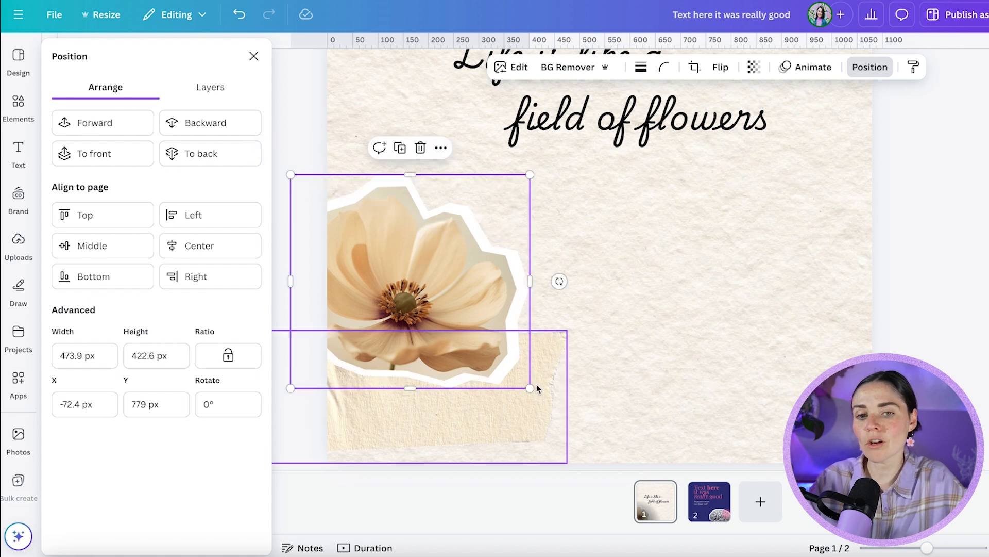
Tilt the white backing a few degrees and reselect it after checking the flower on top.
{"action": "left_click_drag", "start_coordinate": [559, 280], "coordinate": [559, 273]}
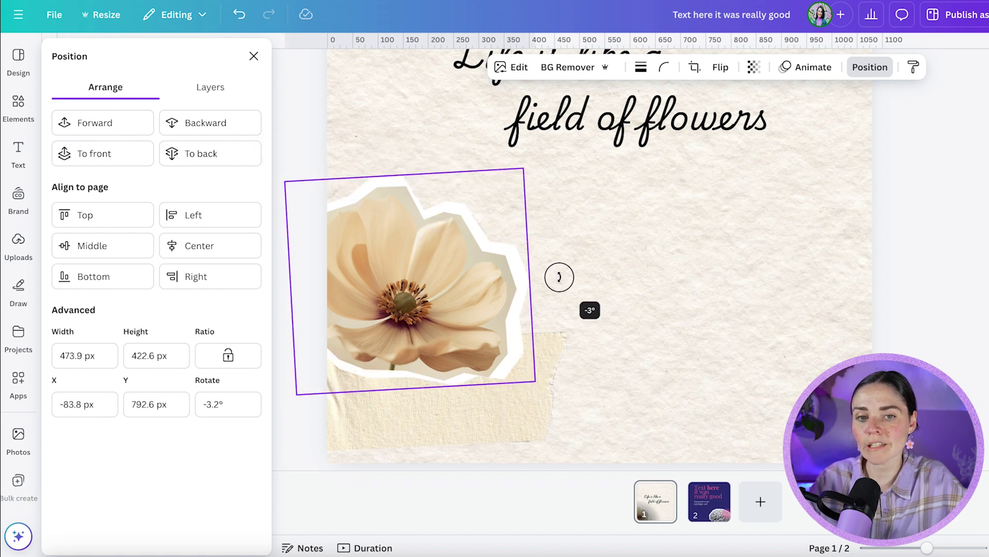
{"action": "left_click", "coordinate": [509, 215]}
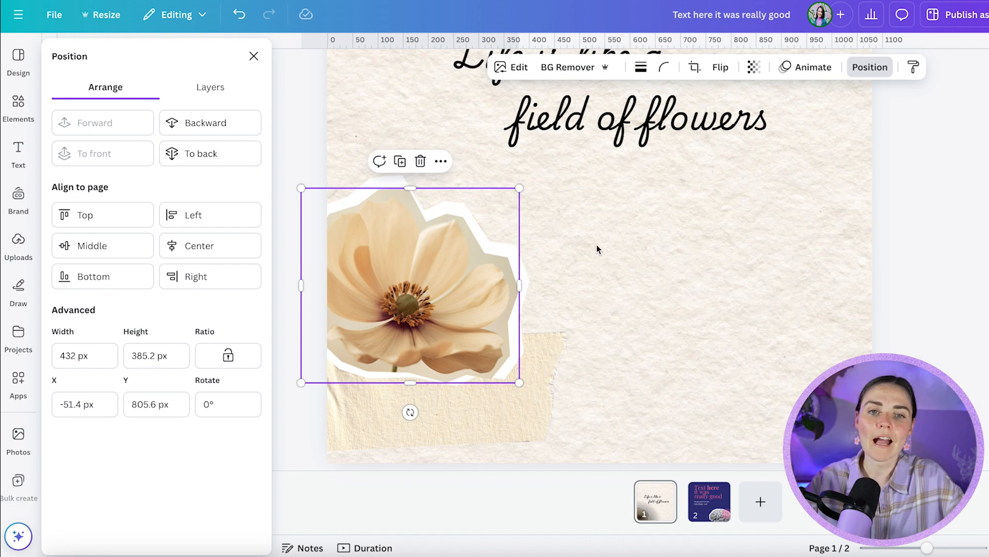
{"action": "left_click", "coordinate": [557, 235]}
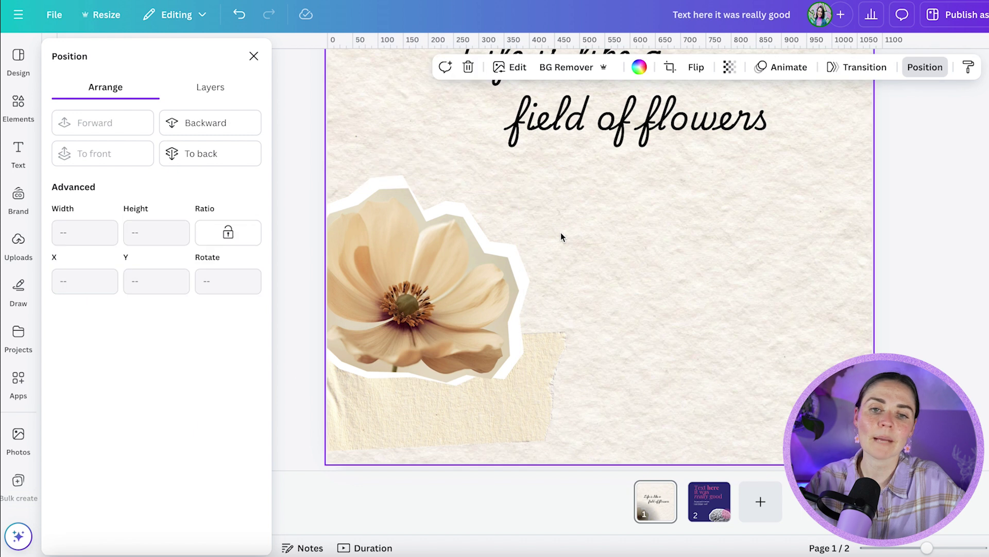
{"action": "left_click", "coordinate": [519, 249]}
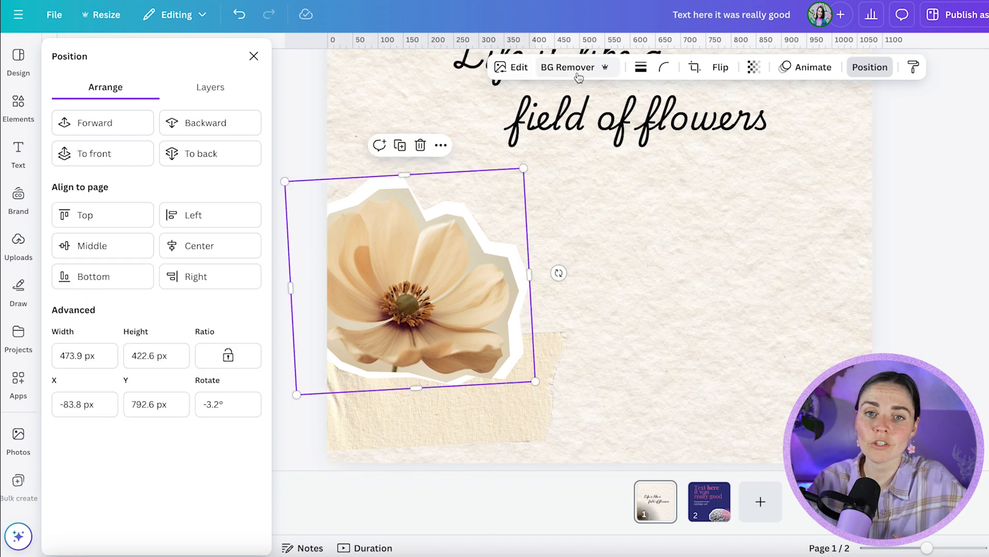
Apply a drop shadow with distance 0 and low intensity to the backing, then enlarge it slightly.
{"action": "left_click", "coordinate": [517, 71]}
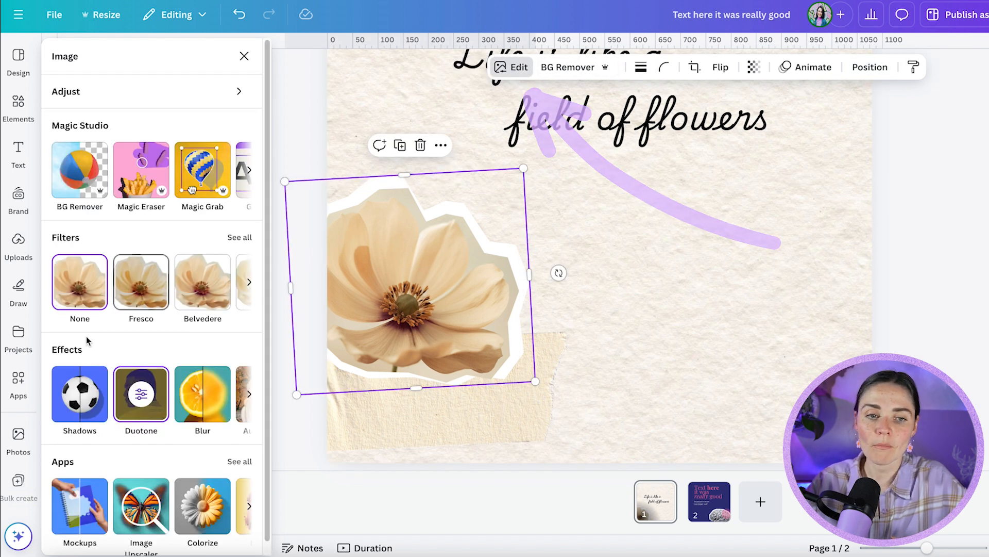
{"action": "left_click", "coordinate": [85, 393]}
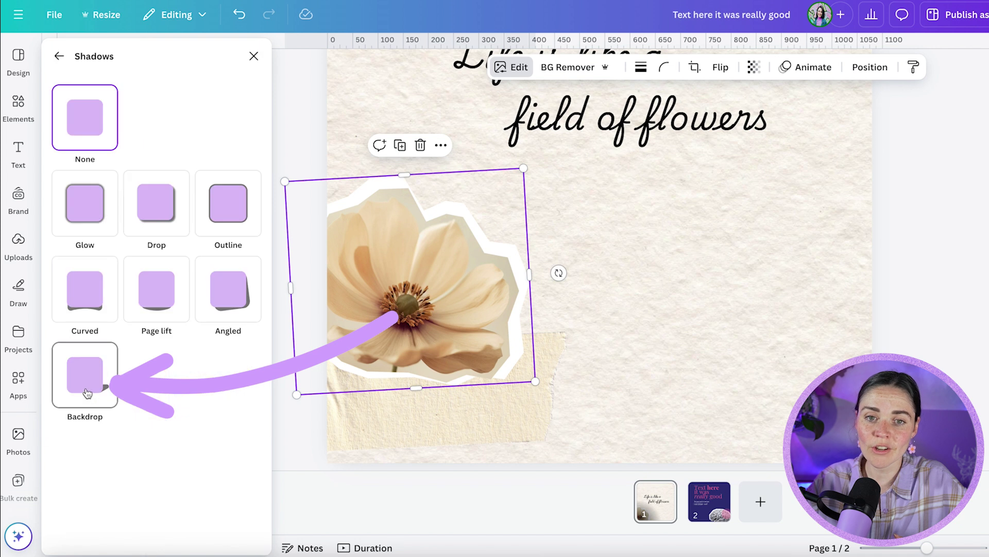
{"action": "left_click", "coordinate": [170, 210]}
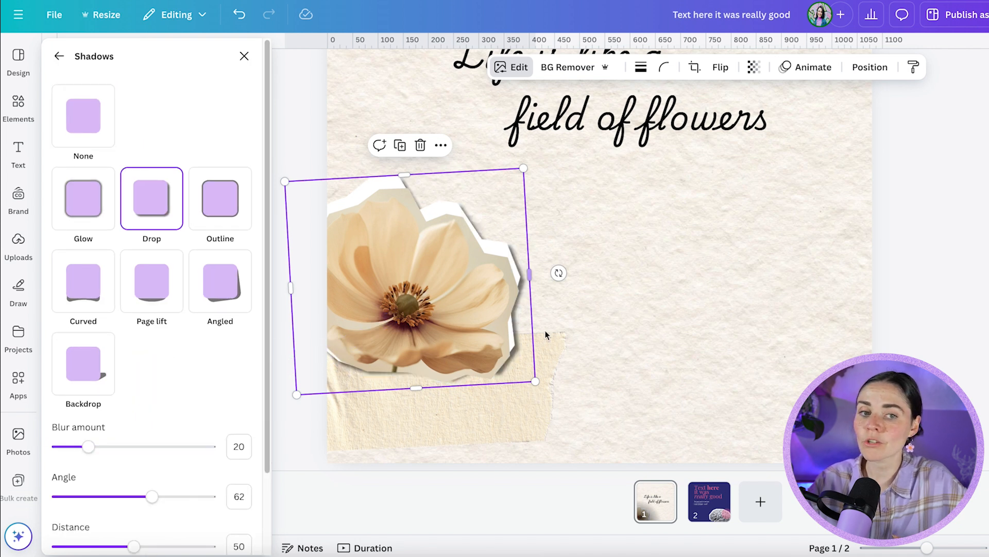
{"action": "scroll", "coordinate": [140, 402], "scroll_direction": "down", "scroll_amount": 2}
{"action": "left_click_drag", "start_coordinate": [87, 352], "coordinate": [133, 352]}
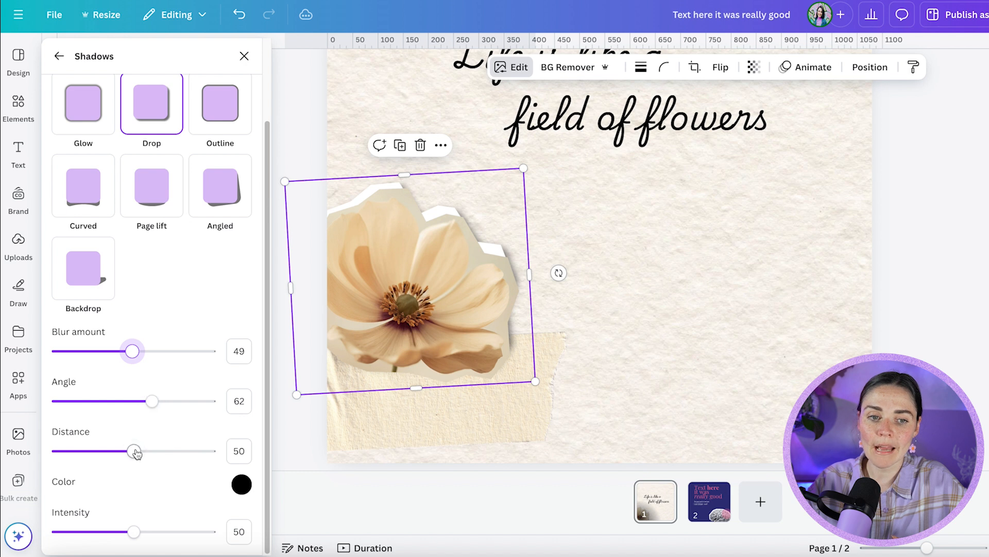
{"action": "left_click_drag", "start_coordinate": [135, 452], "coordinate": [54, 452]}
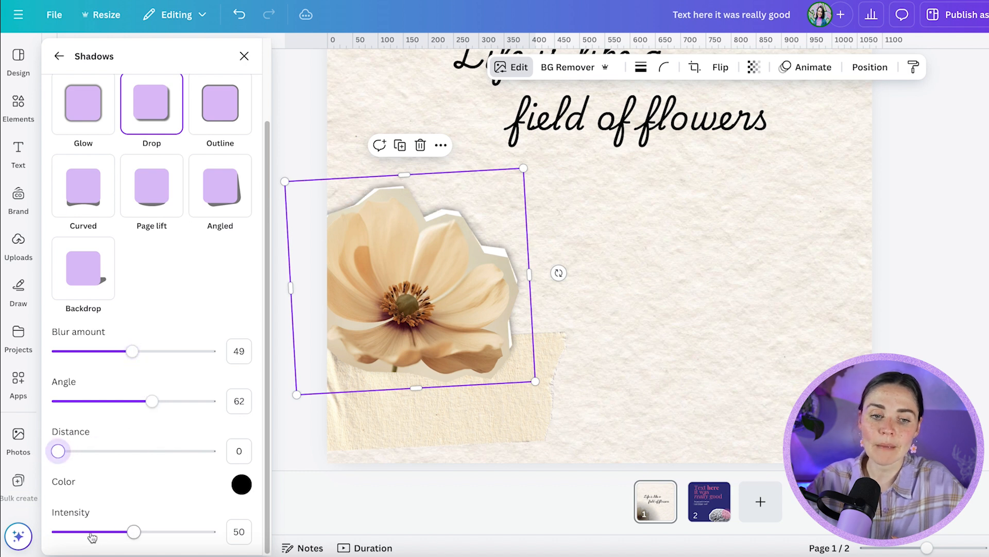
{"action": "left_click_drag", "start_coordinate": [133, 532], "coordinate": [79, 531]}
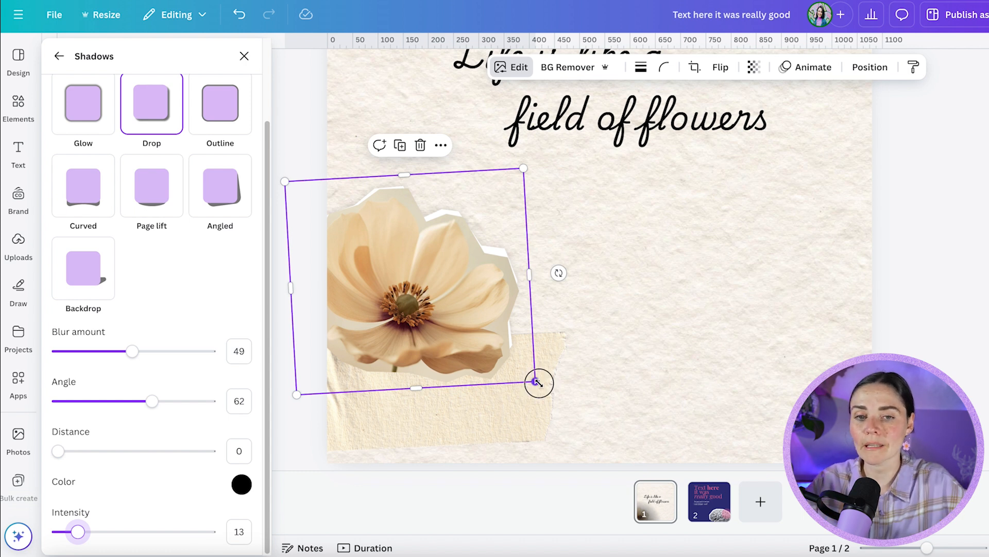
{"action": "left_click_drag", "start_coordinate": [535, 381], "coordinate": [558, 393]}
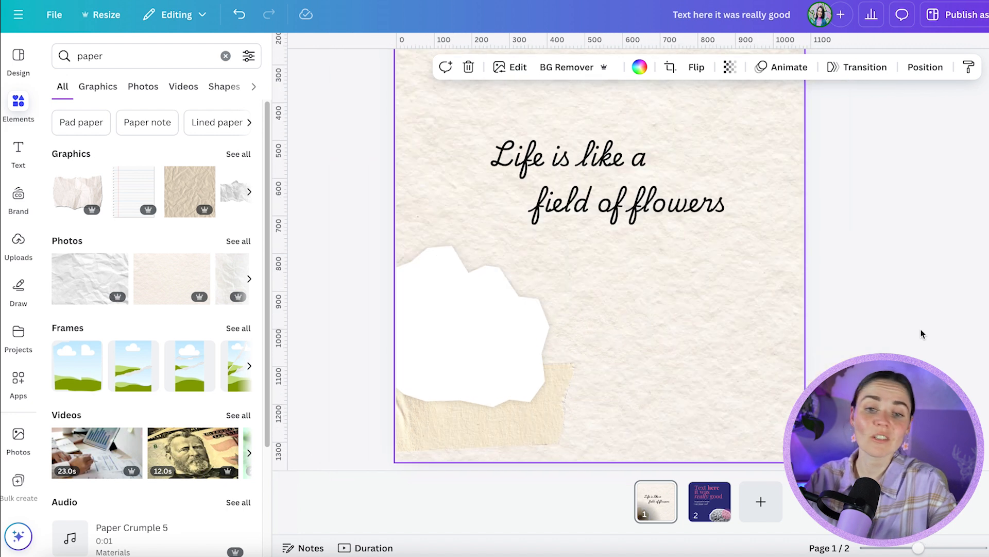
{"action": "scroll", "coordinate": [917, 328], "scroll_direction": "down", "scroll_amount": 2}
{"action": "scroll", "coordinate": [914, 328], "scroll_direction": "down", "scroll_amount": 2}
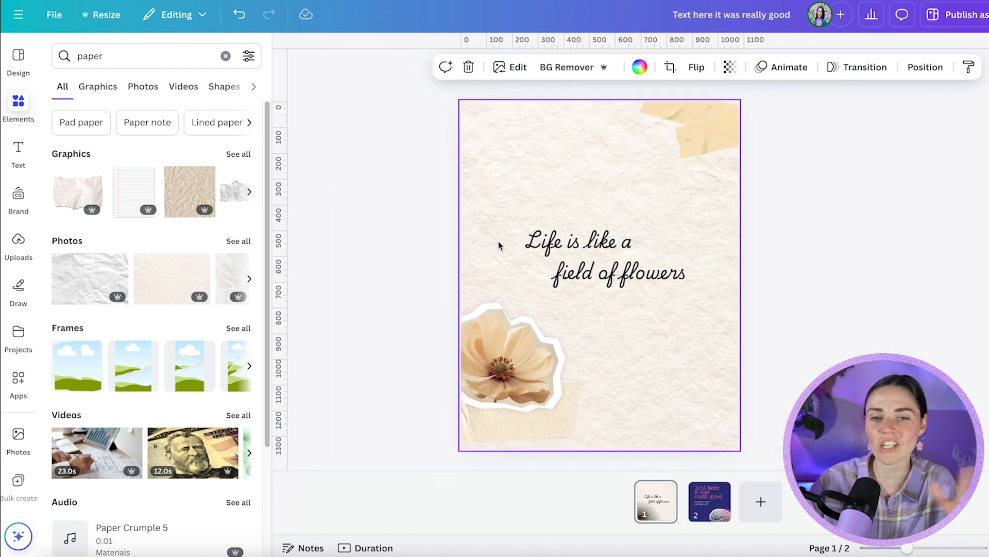
Switch to page 2 with the purple brain design.
{"action": "left_click", "coordinate": [704, 501]}
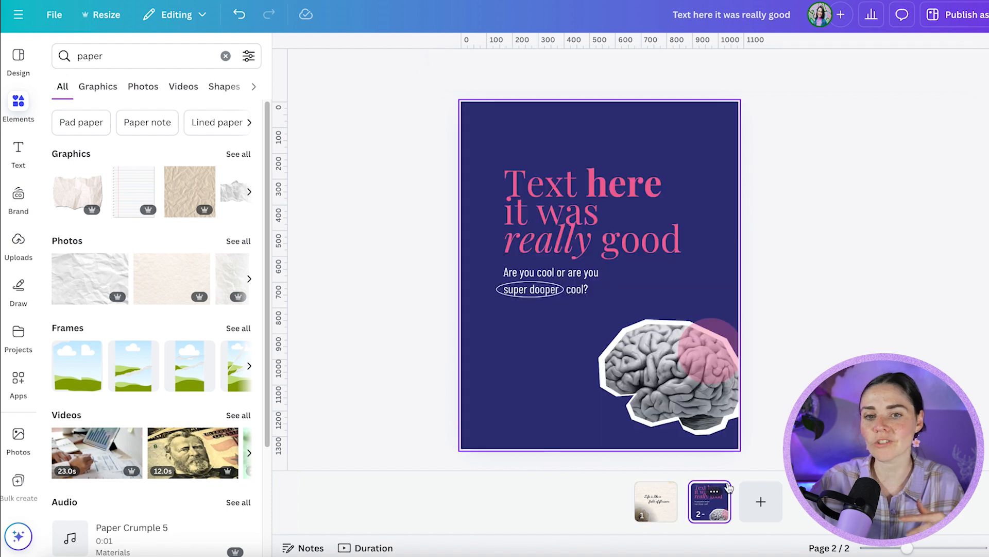